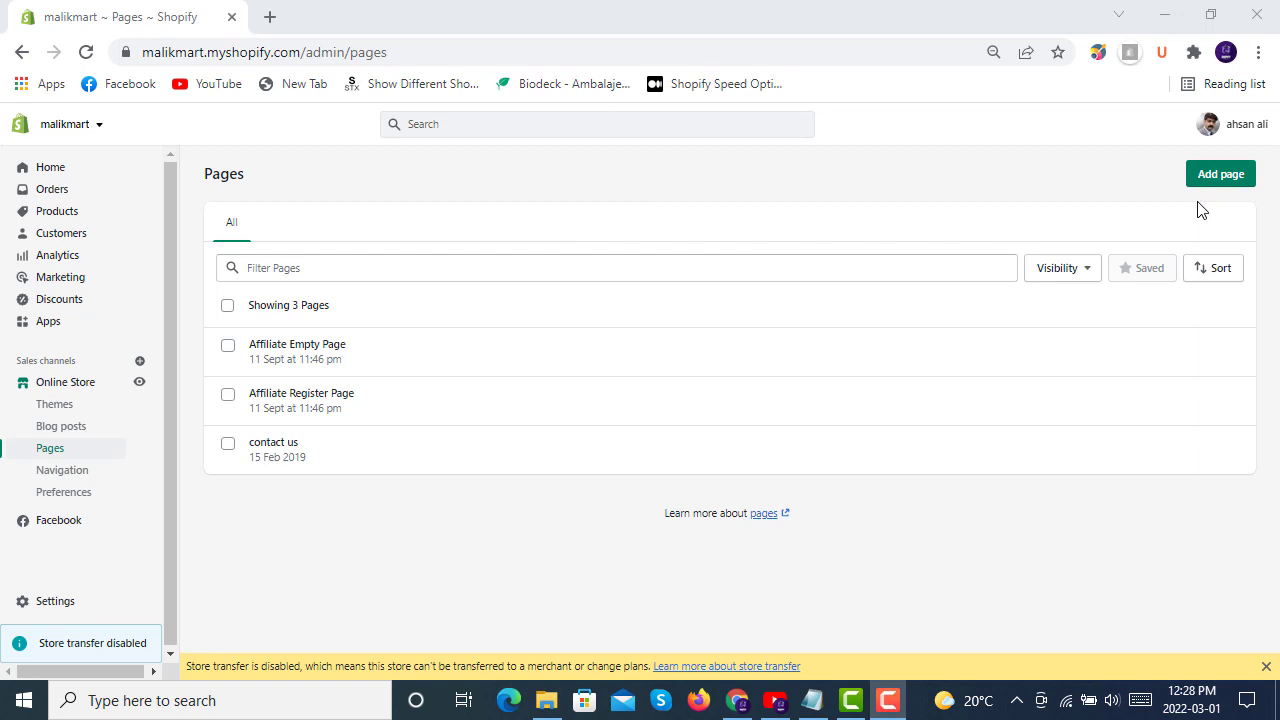
- Start adding a new store page, dismiss the store transfer notice, and check the theme template choices while keeping Default page
left_click(1220, 176)
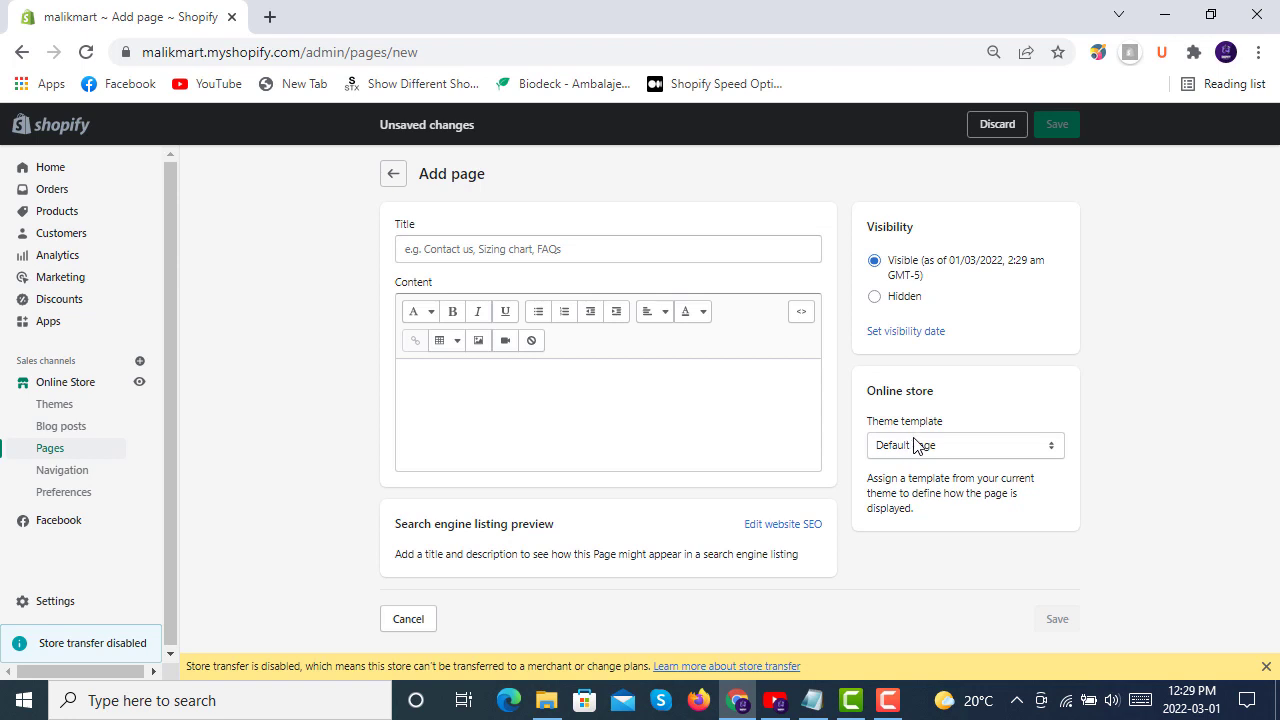
left_click(1268, 667)
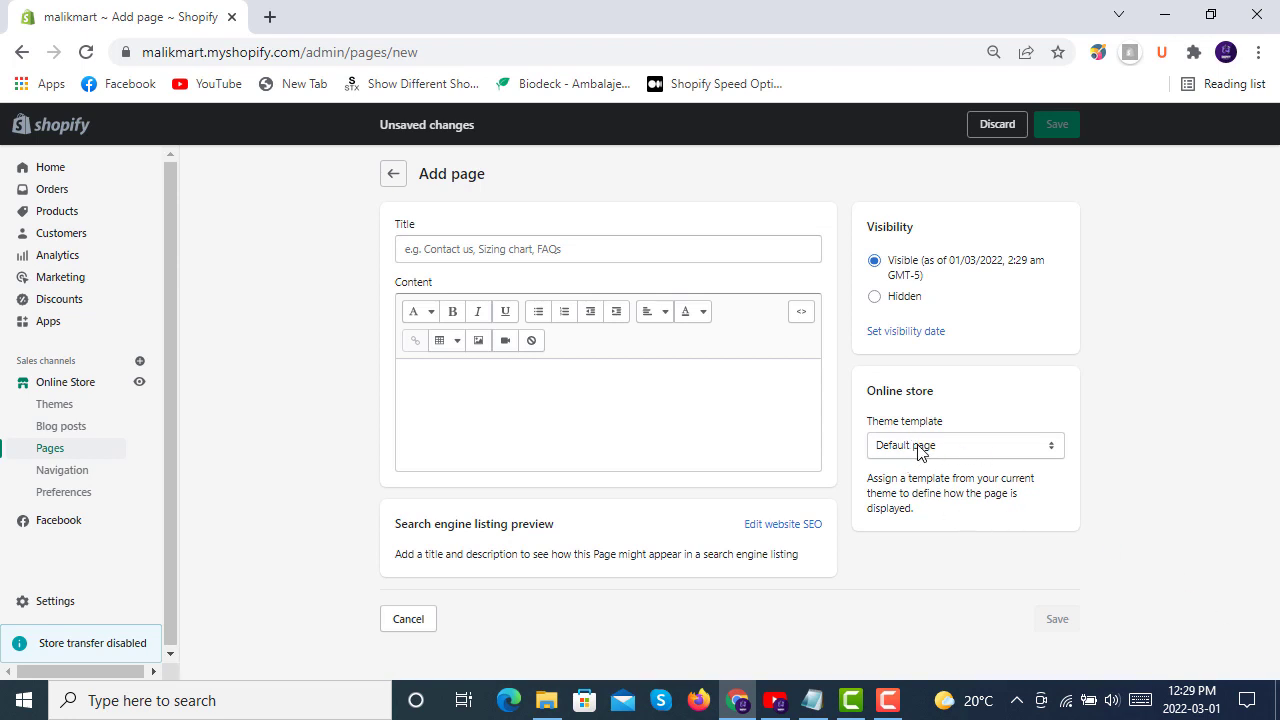
left_click(926, 448)
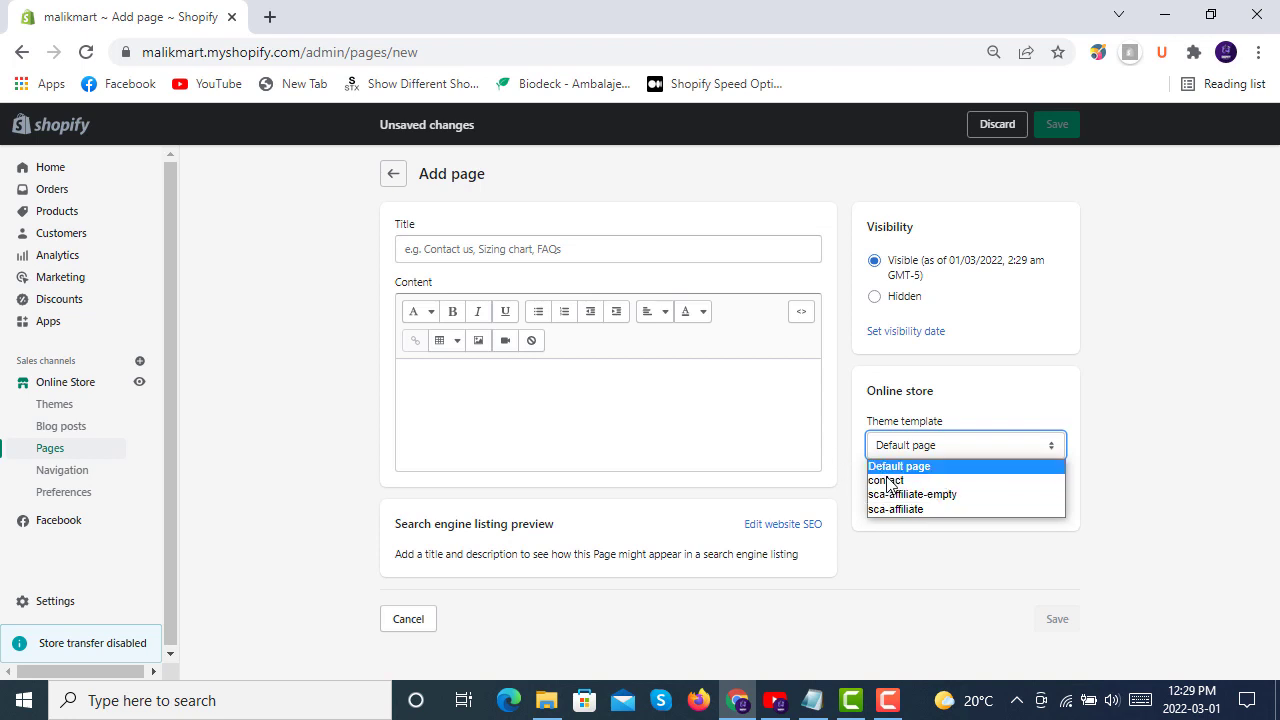
left_click(835, 403)
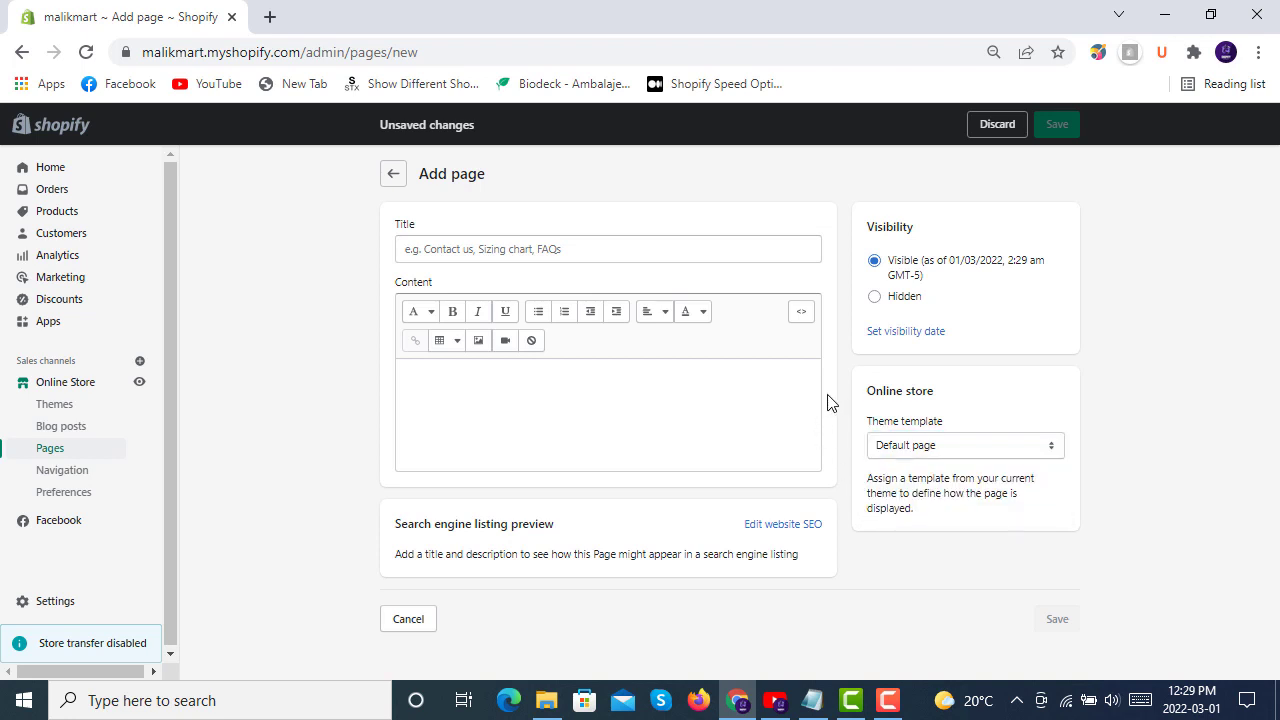
- Title the page "New Page" and fill its content with one line of random placeholder text
left_click(521, 252)
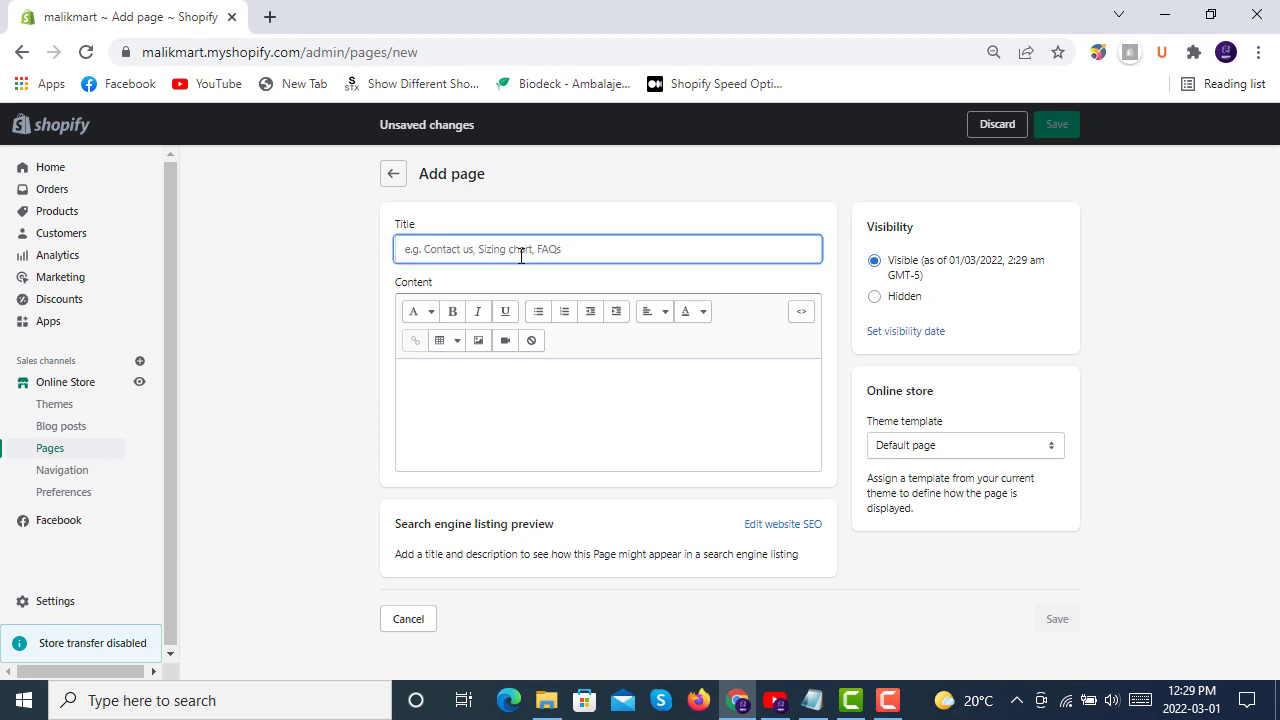
type("New")
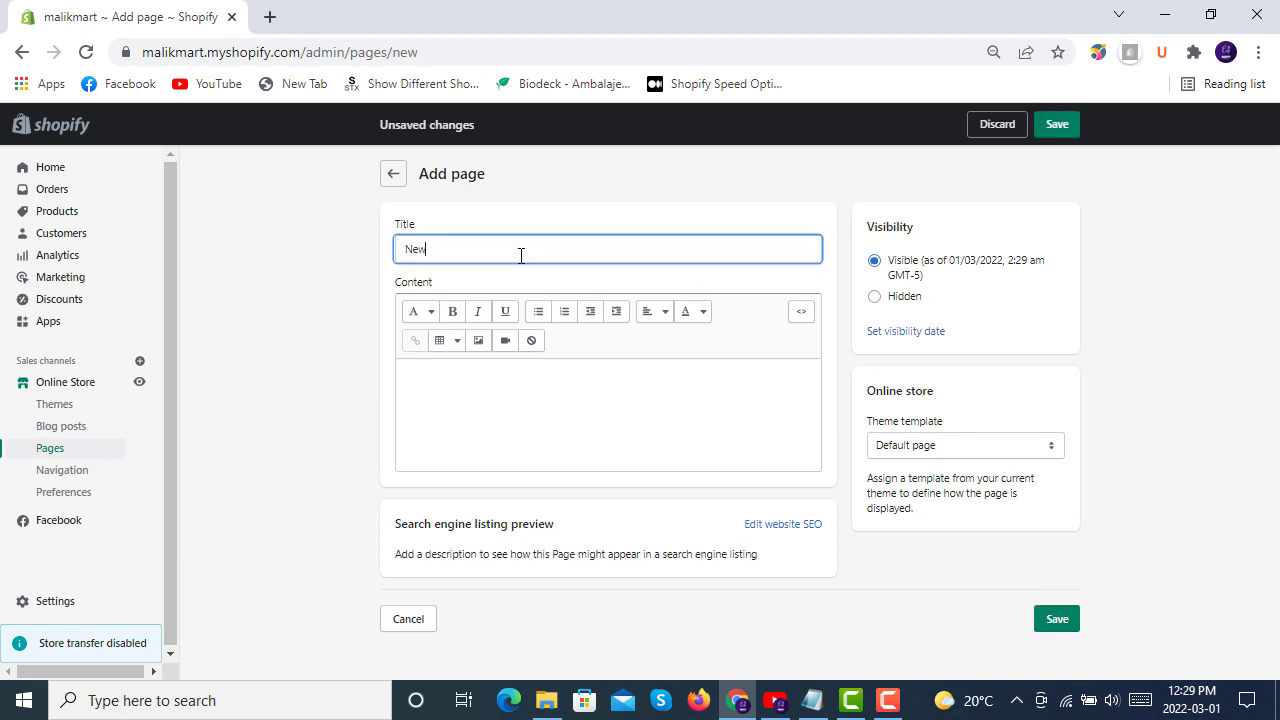
type(" Page")
left_click(564, 389)
type("fjldsfldhsflh hddslfkjsdghl")
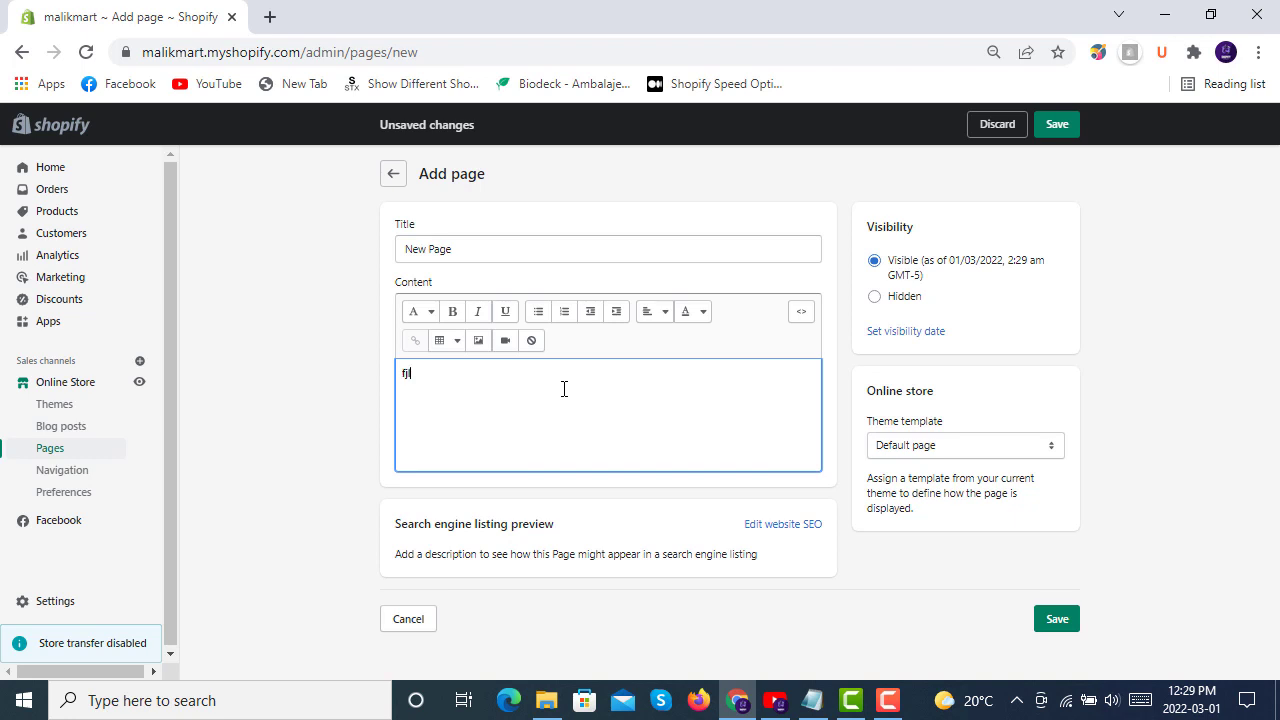
type("f dlfgh ")
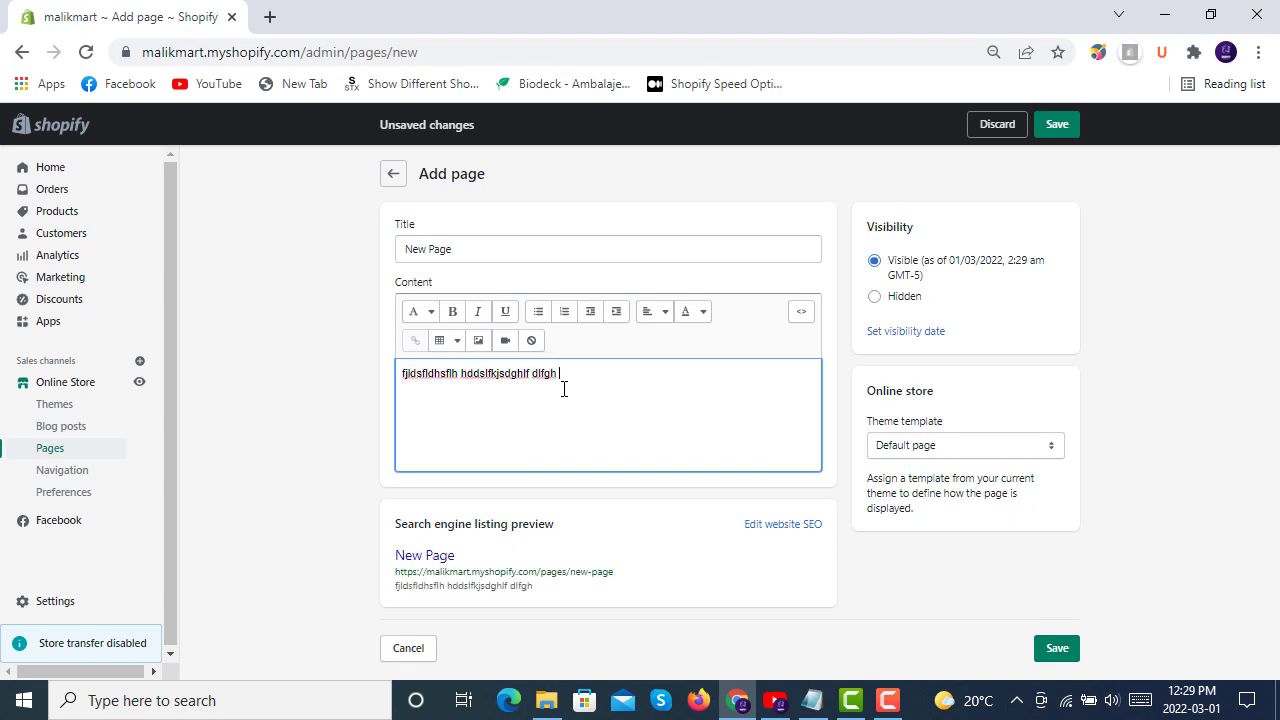
type("jhgkldfhg dfgjf kdjghkfdsghlfhg dfjghlskdfghsdfhg")
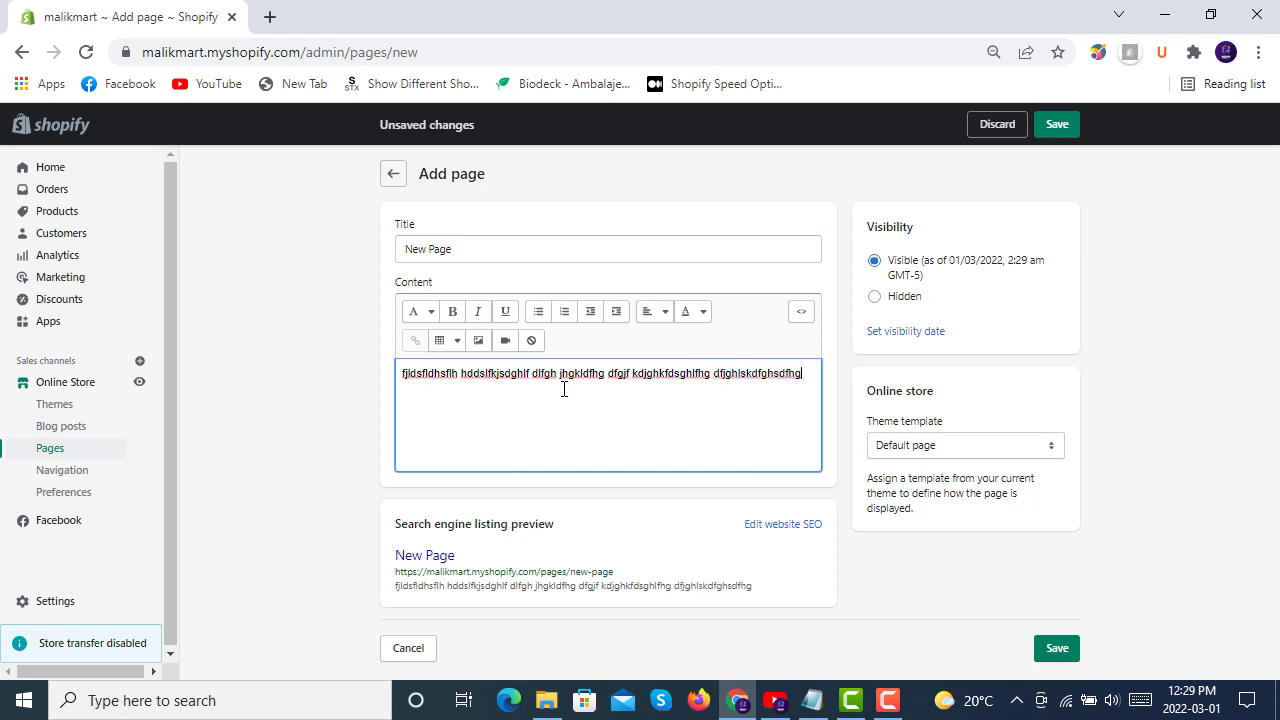
- Copy the whole placeholder line and paste it four more times at the end of the page content
key("shift+Left")
key("shift+Left")
key("shift+Left")
key("shift+Left")
key("shift+Left")
key("shift+Left")
key("shift+Left")
key("shift+Left")
key("shift+Left")
key("shift+Left")
key("shift+Left")
key("shift+Left")
key("shift+Left")
key("shift+Left")
key("shift+Left")
key("shift+Left")
key("shift+Left")
key("shift+Left")
key("shift+Left")
key("shift+Left")
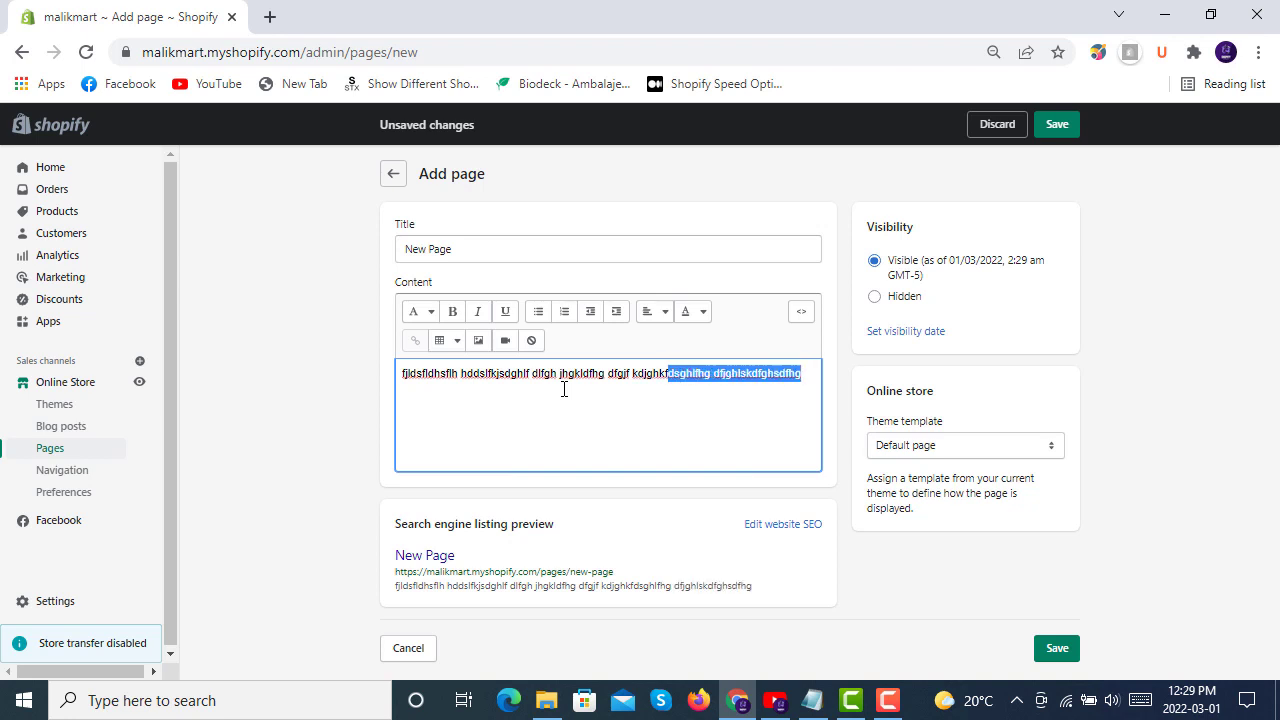
key("shift+Left")
key("shift+Left")
key("shift+Left")
key("shift+Left")
key("shift+Left")
key("shift+Left")
key("shift+Left")
key("shift+Left")
key("shift+Left")
key("shift+Left")
key("shift+Left")
key("shift+Left")
key("shift+Left")
key("shift+Left")
key("shift+Left")
key("shift+Left")
key("shift+Left")
key("shift+Left")
key("shift+Left")
key("shift+Left")
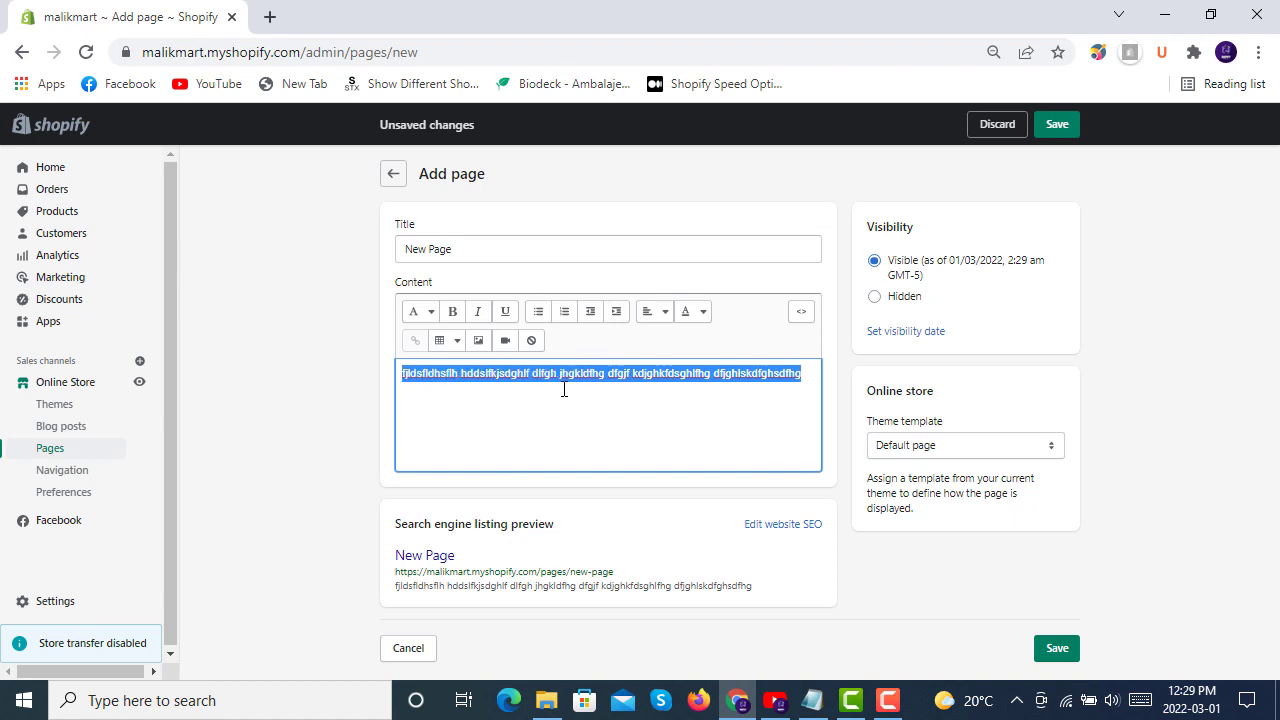
key("Right")
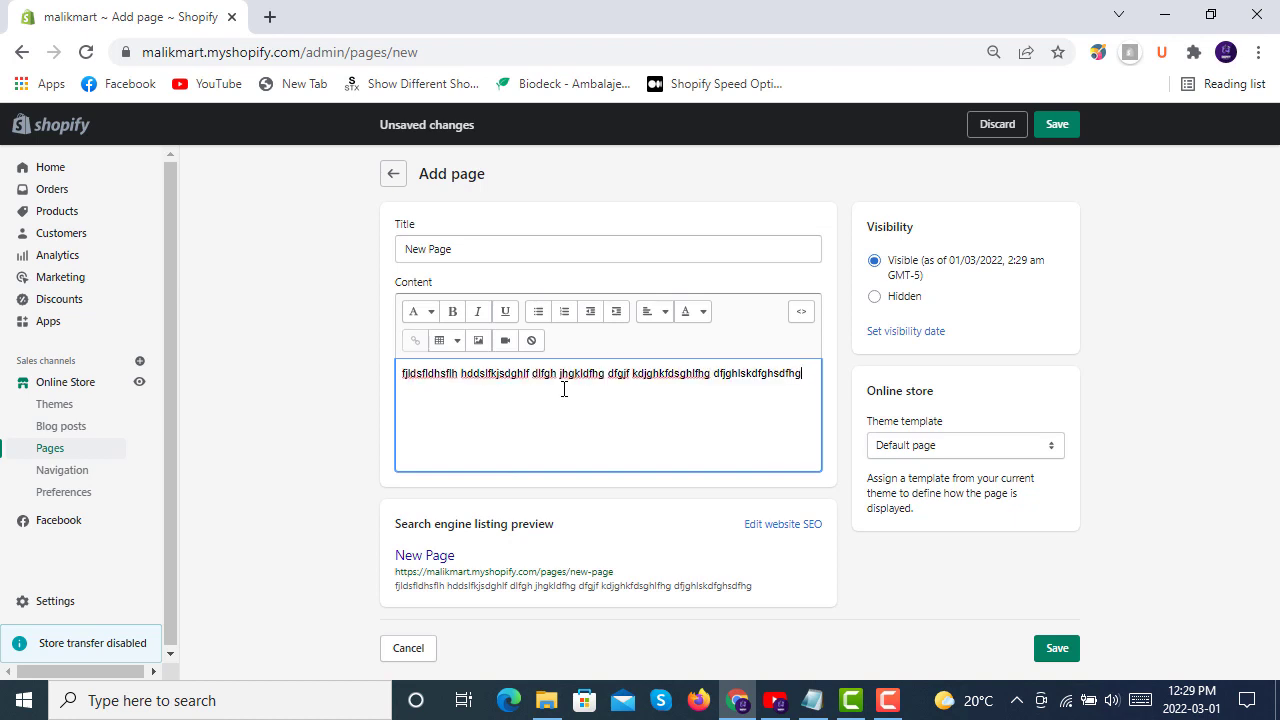
key("ctrl+v")
key("ctrl+v")
key("ctrl+v")
key("ctrl+v")
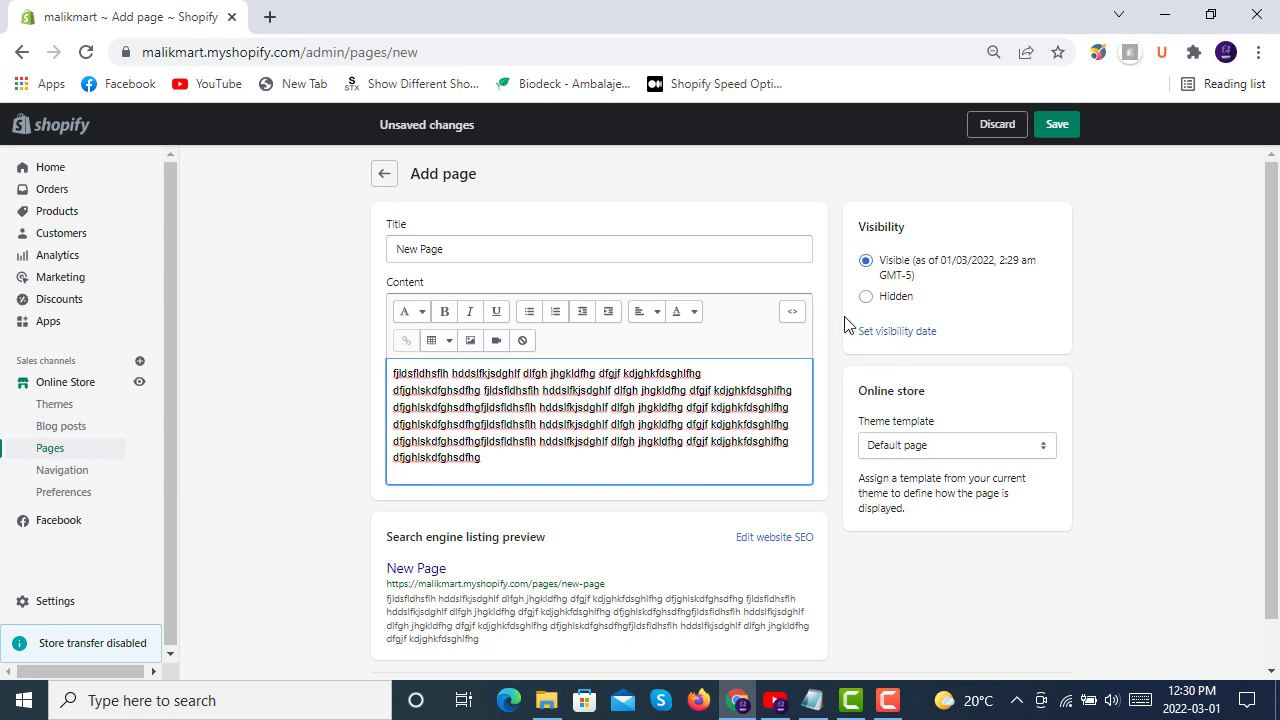
- Edit the page's search engine listing and set its page title to "new page seo", keeping the default description
scroll(846, 323, "down", 1)
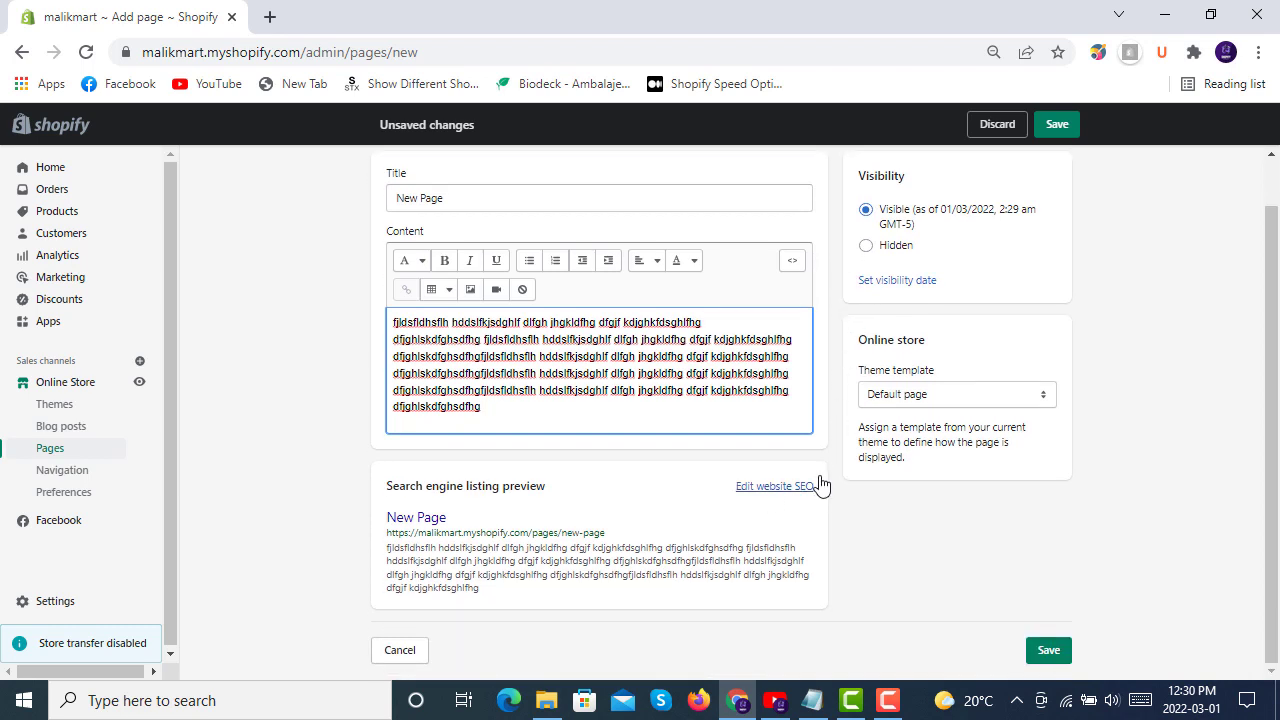
left_click(753, 493)
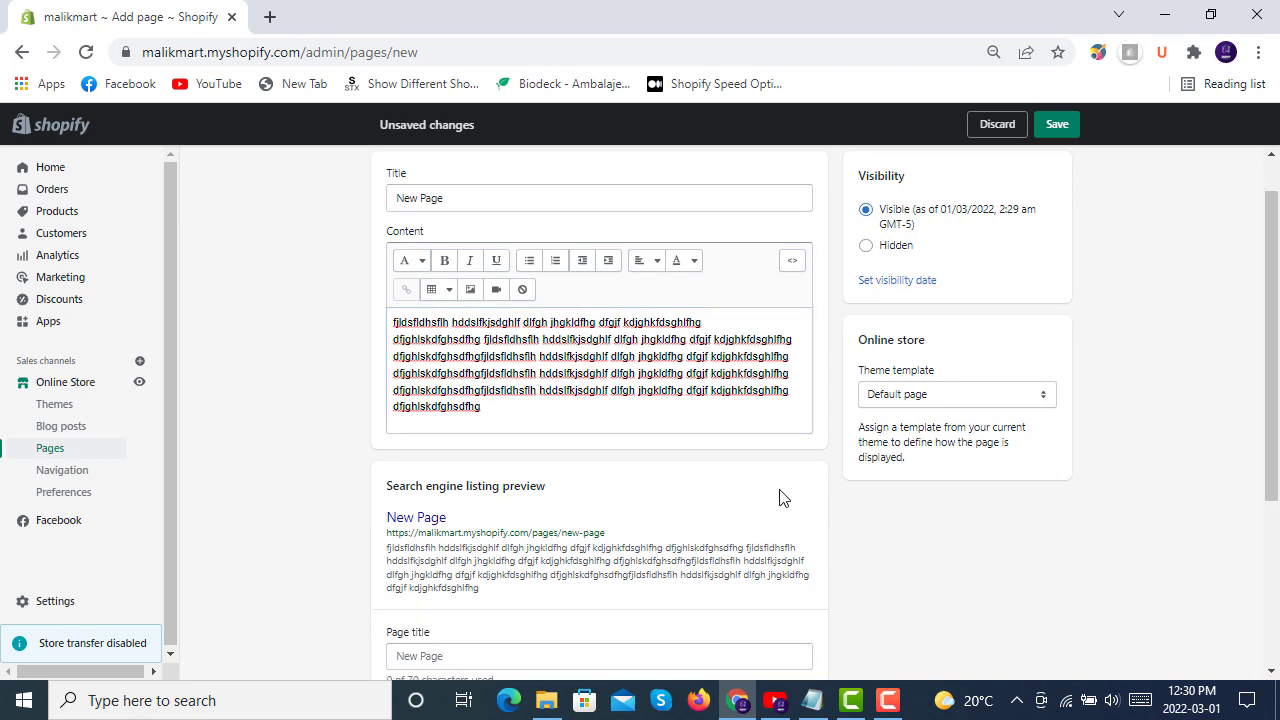
scroll(780, 492, "down", 3)
left_click(543, 374)
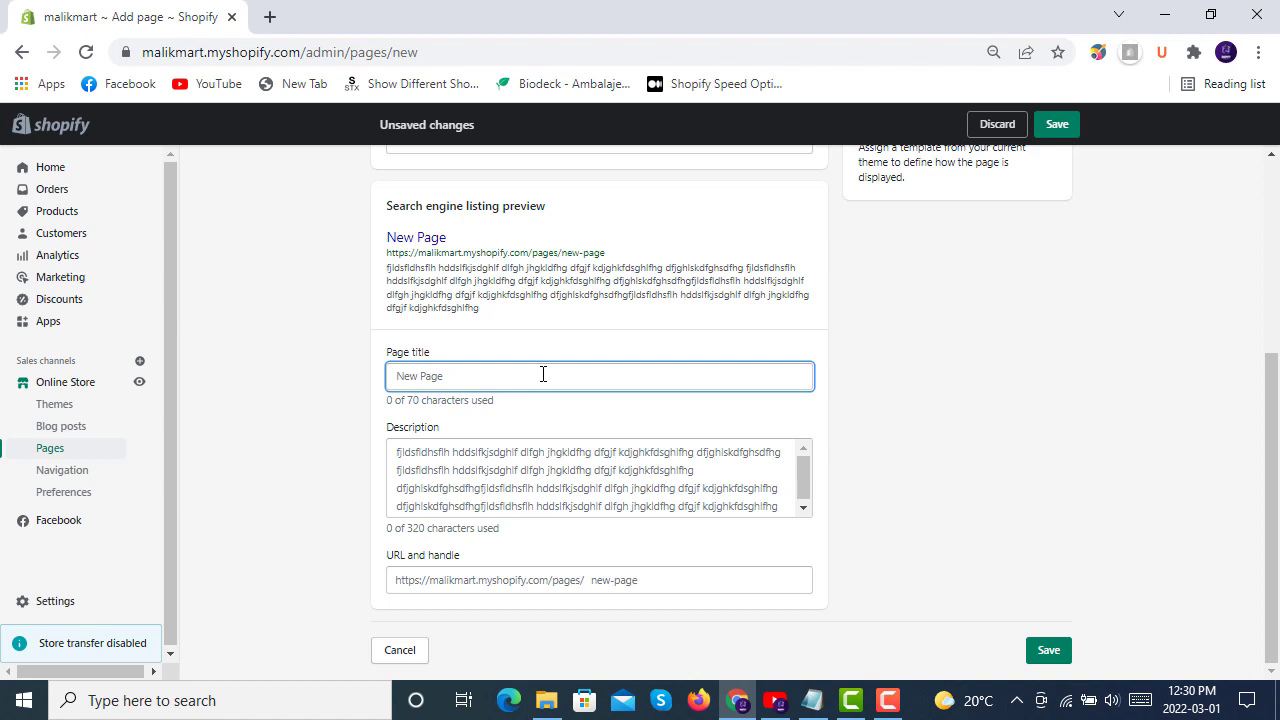
type("new page seo")
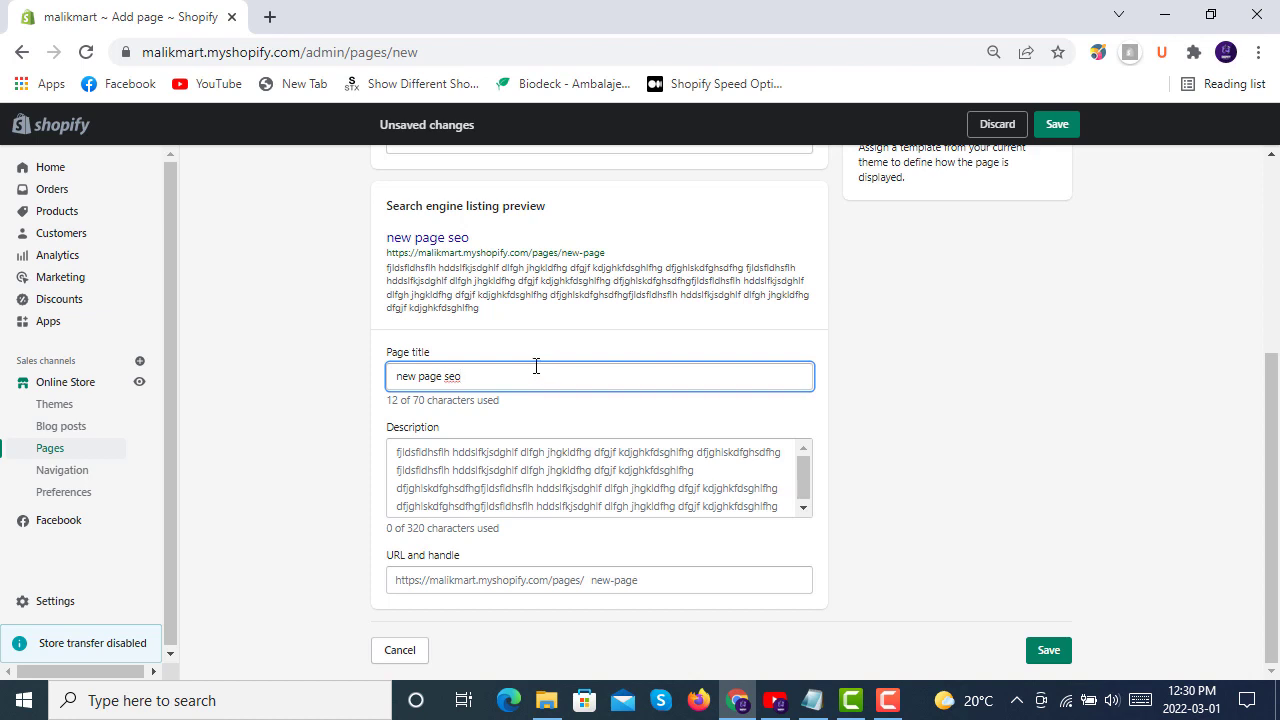
left_click(563, 505)
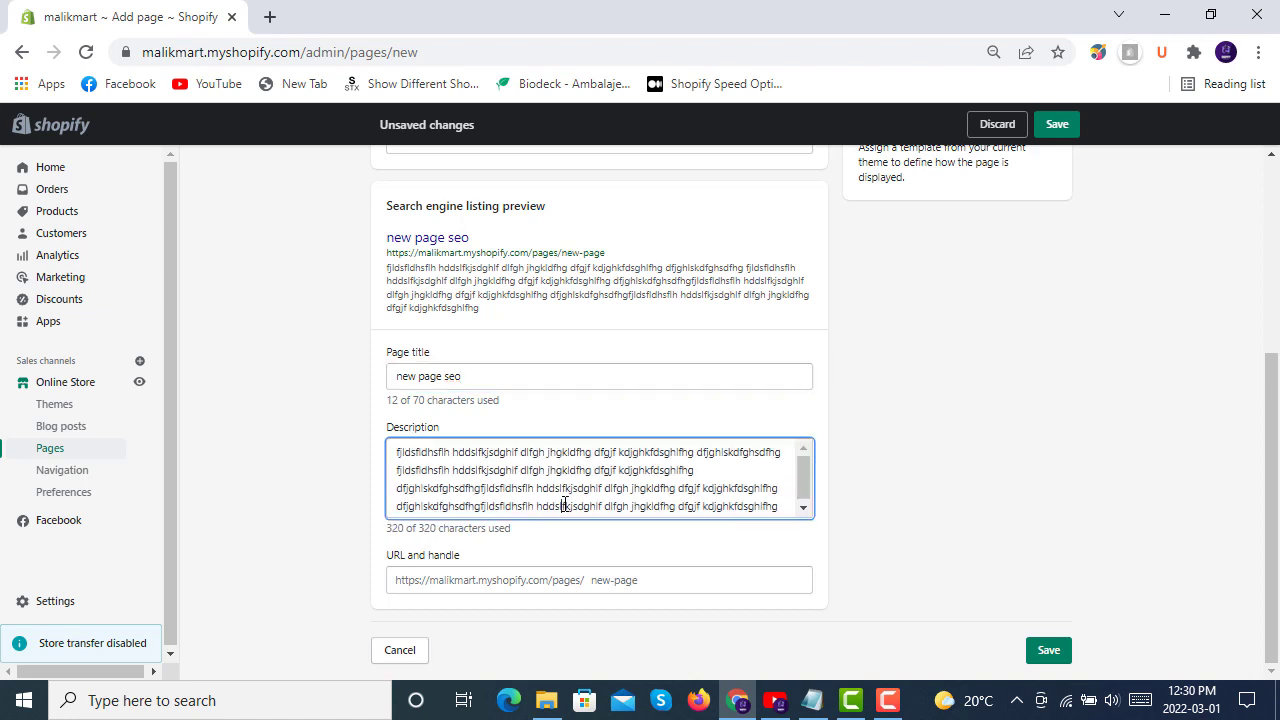
left_click(687, 579)
left_click(614, 484)
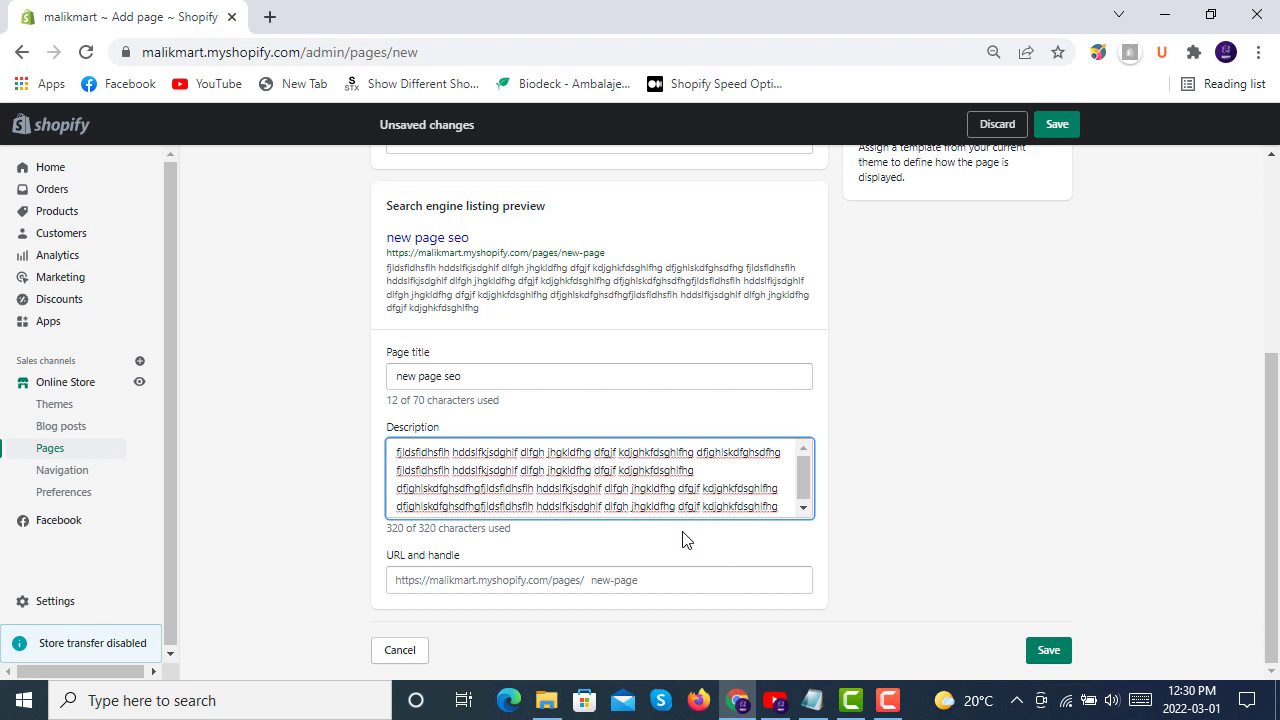
- Set the page's URL handle to "new page" and save the page
left_click(675, 570)
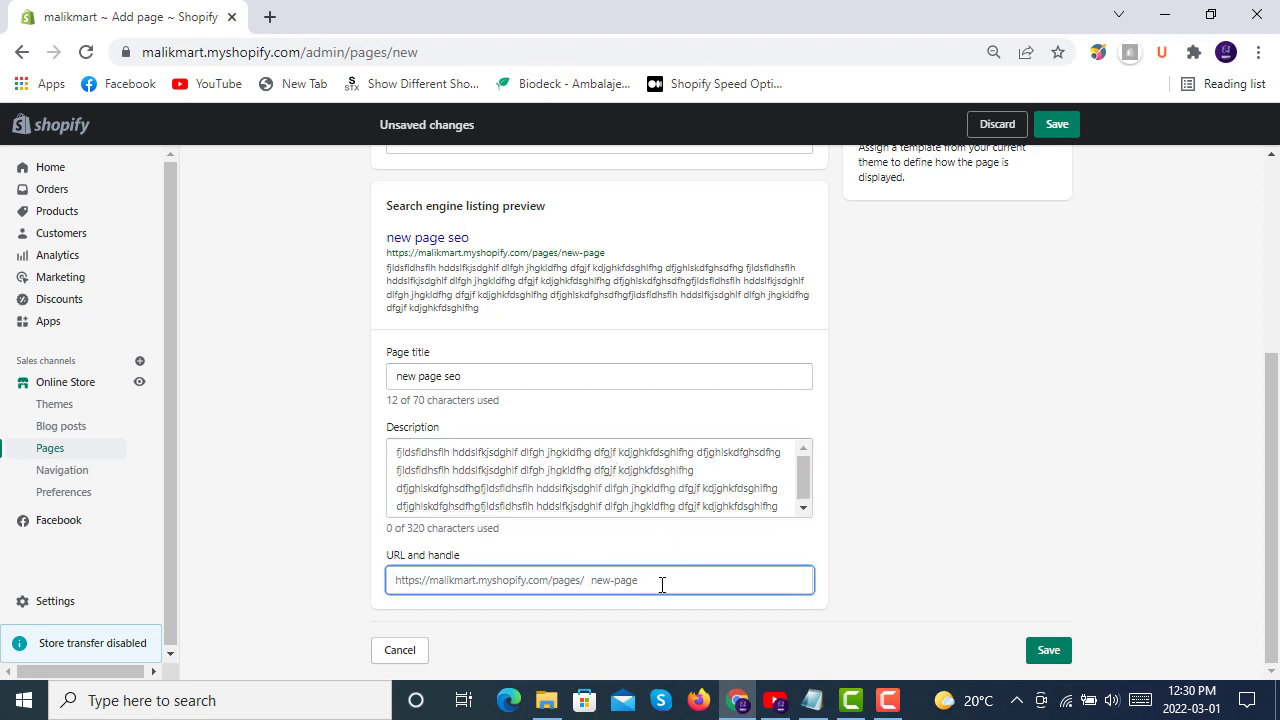
key("ctrl+a")
key("BackSpace")
type("new page")
scroll(843, 479, "up", 3)
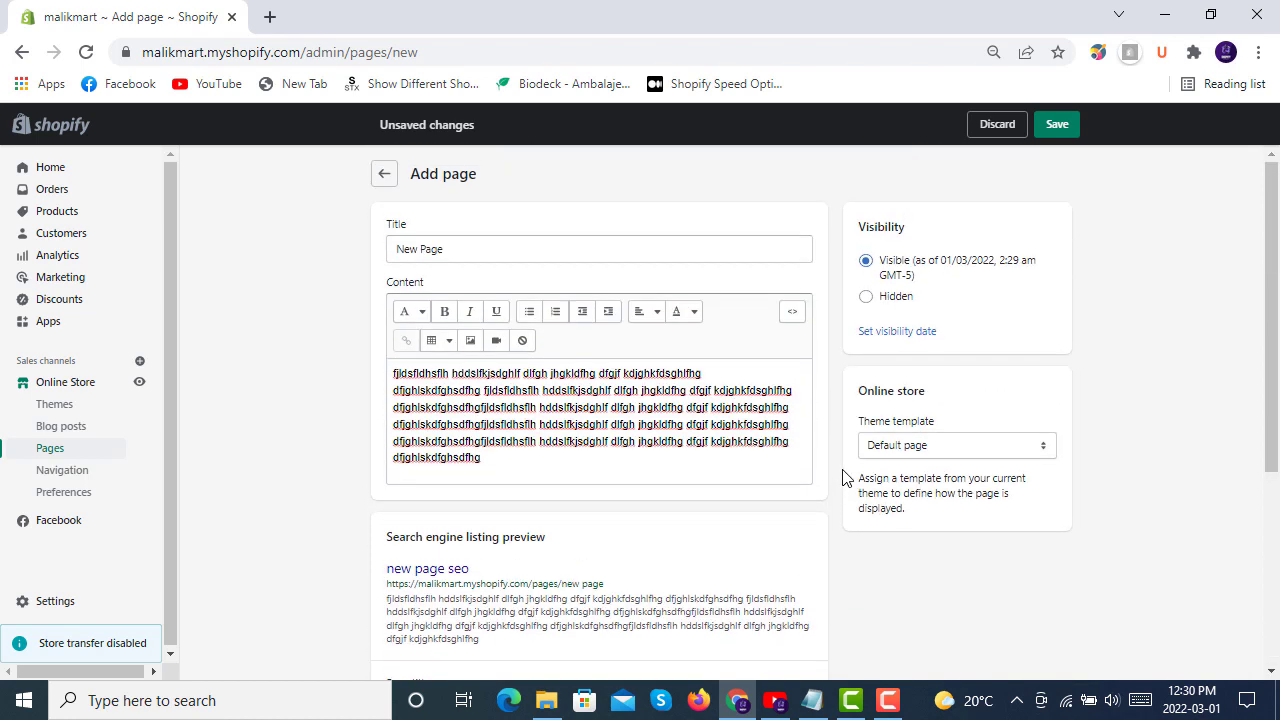
left_click(1060, 130)
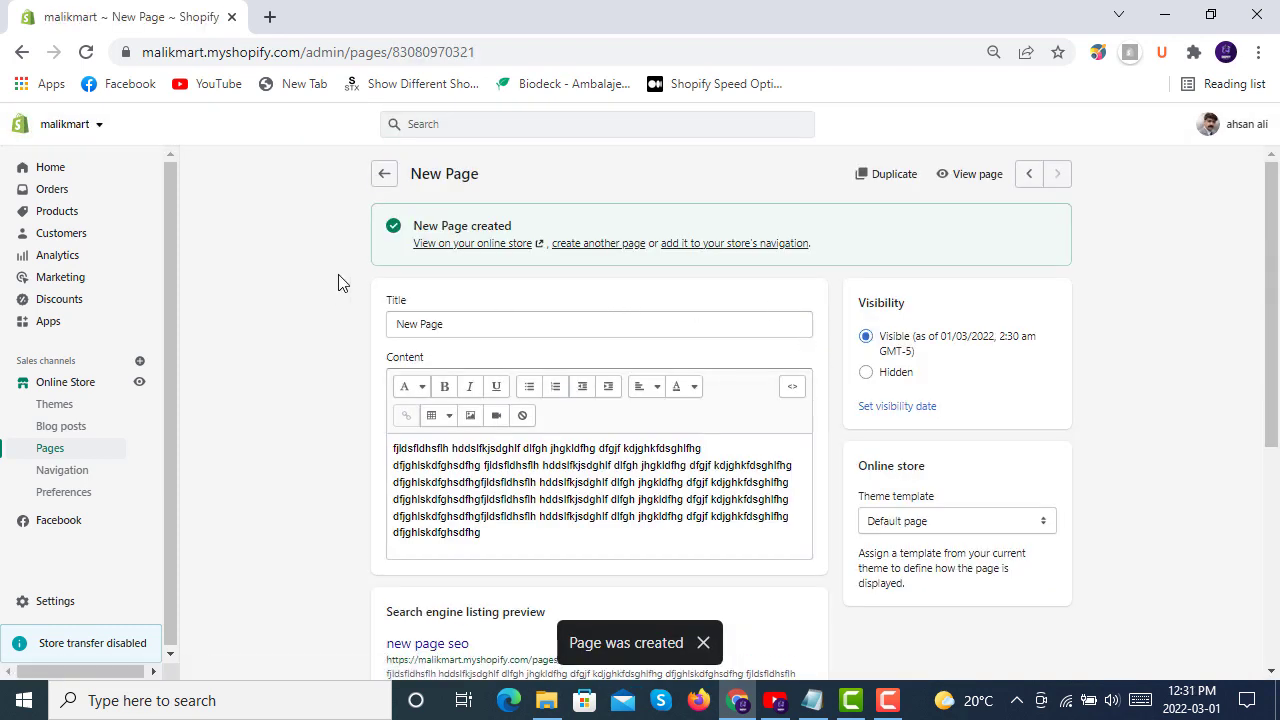
- View the new page on the online store and examine its layout from header to footer for the entered content
left_click(974, 177)
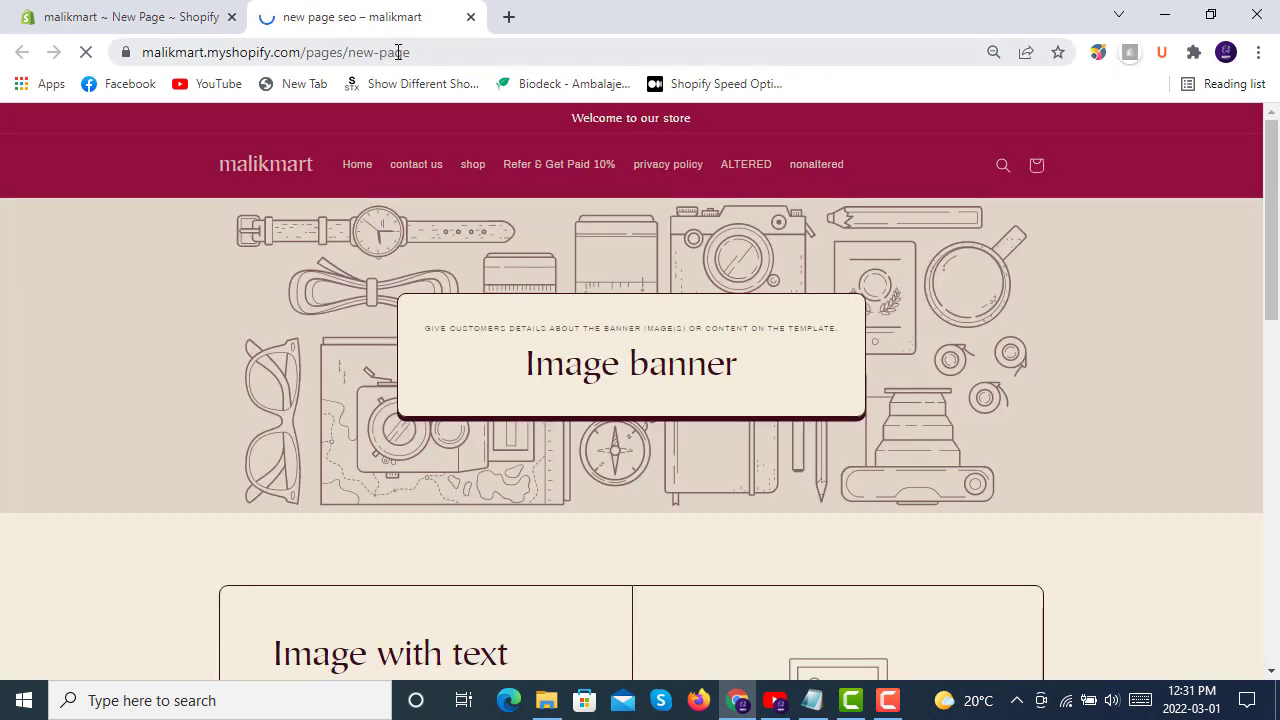
scroll(623, 320, "down", 3)
scroll(623, 320, "up", 3)
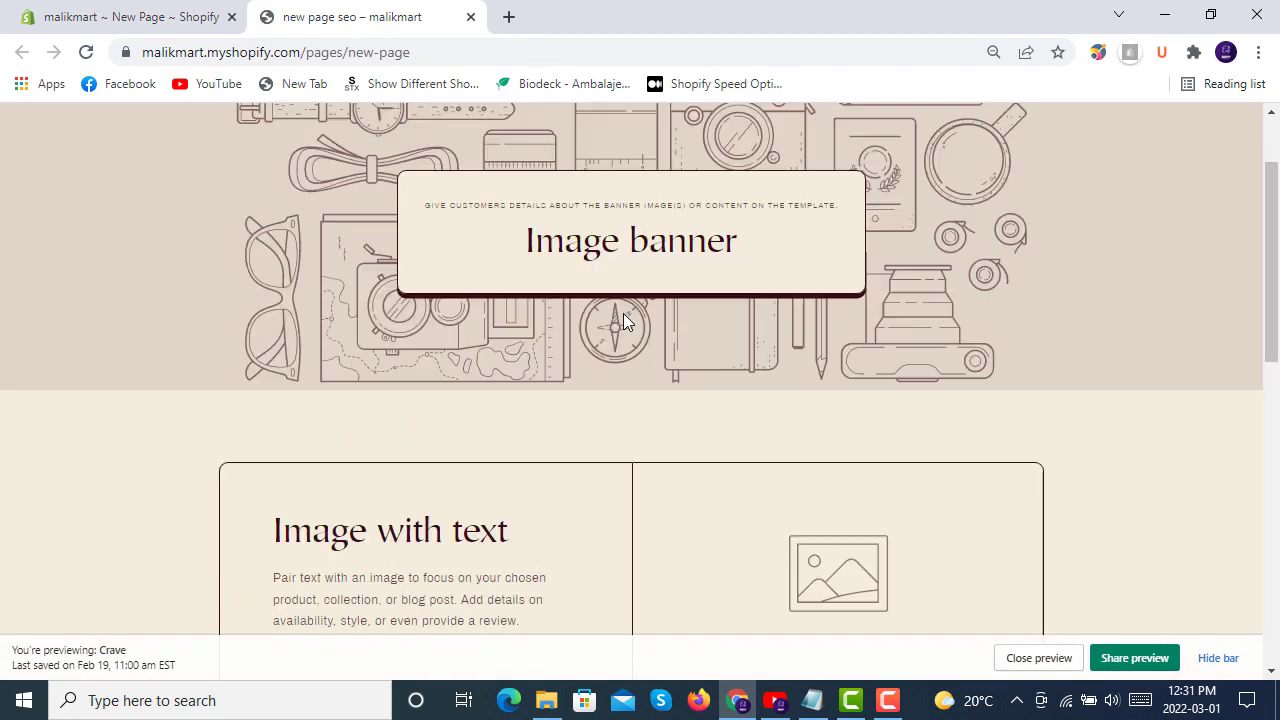
scroll(608, 283, "down", 10)
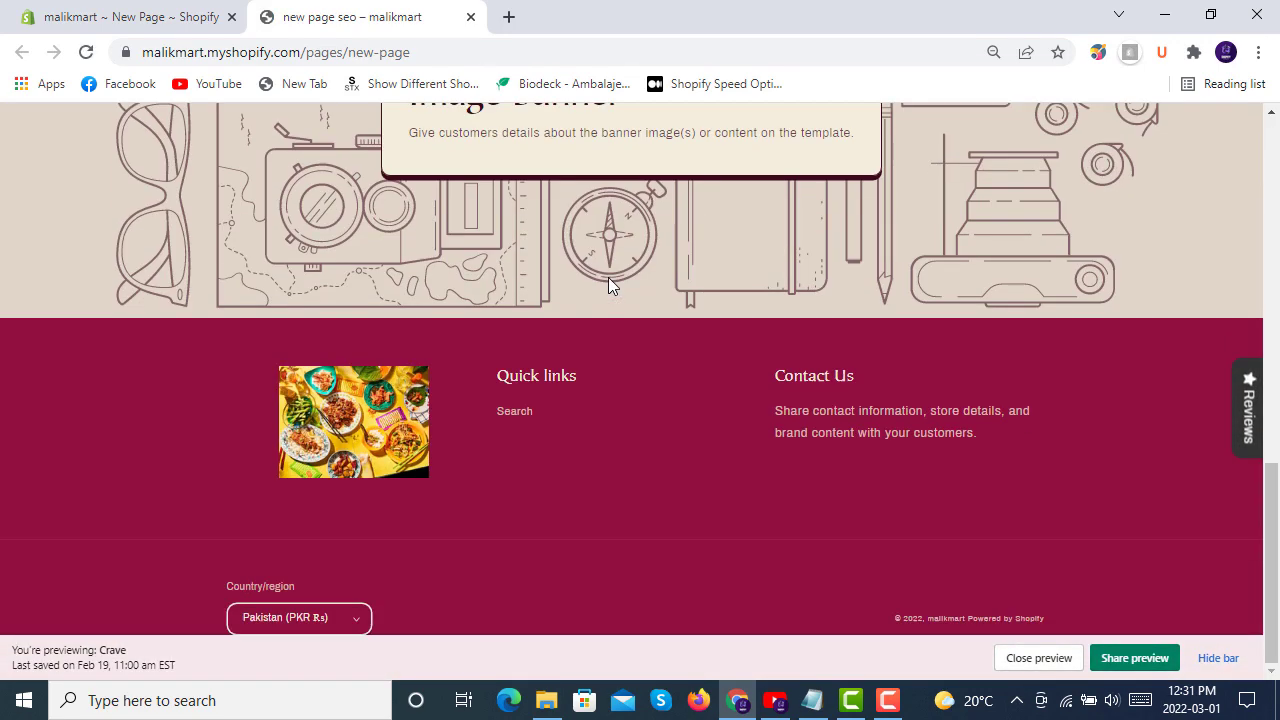
scroll(611, 290, "up", 10)
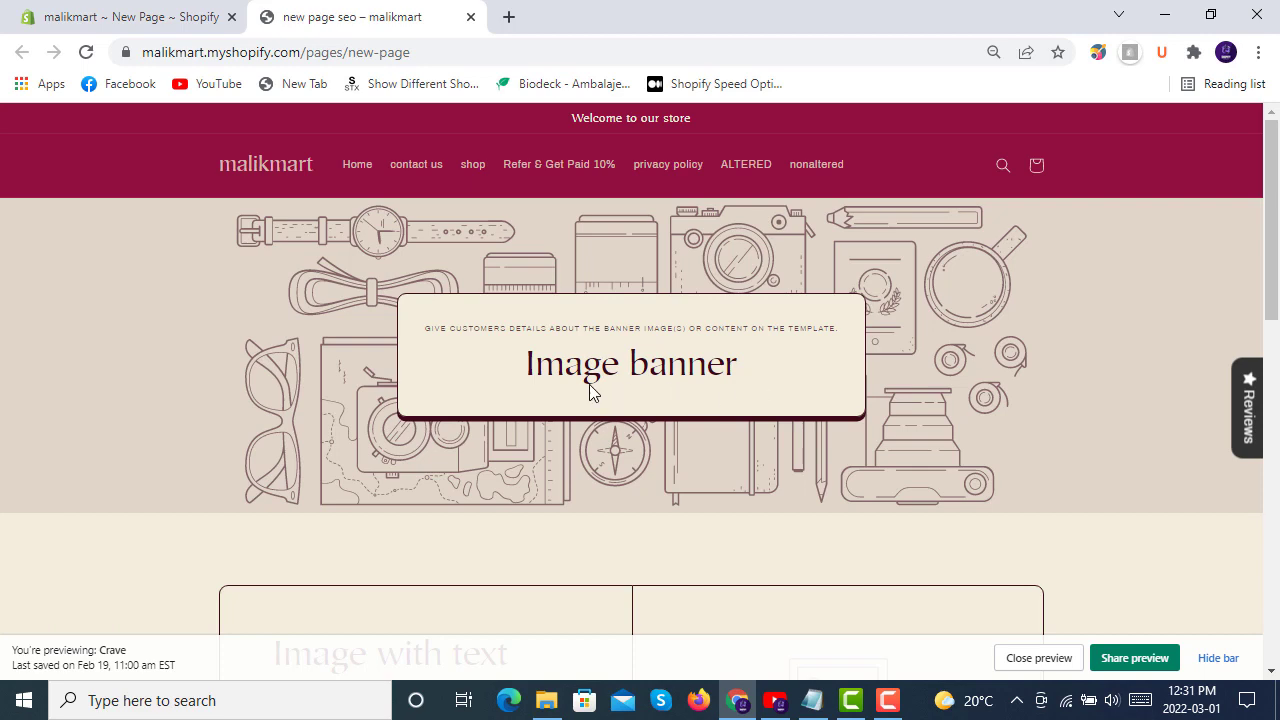
left_click(110, 14)
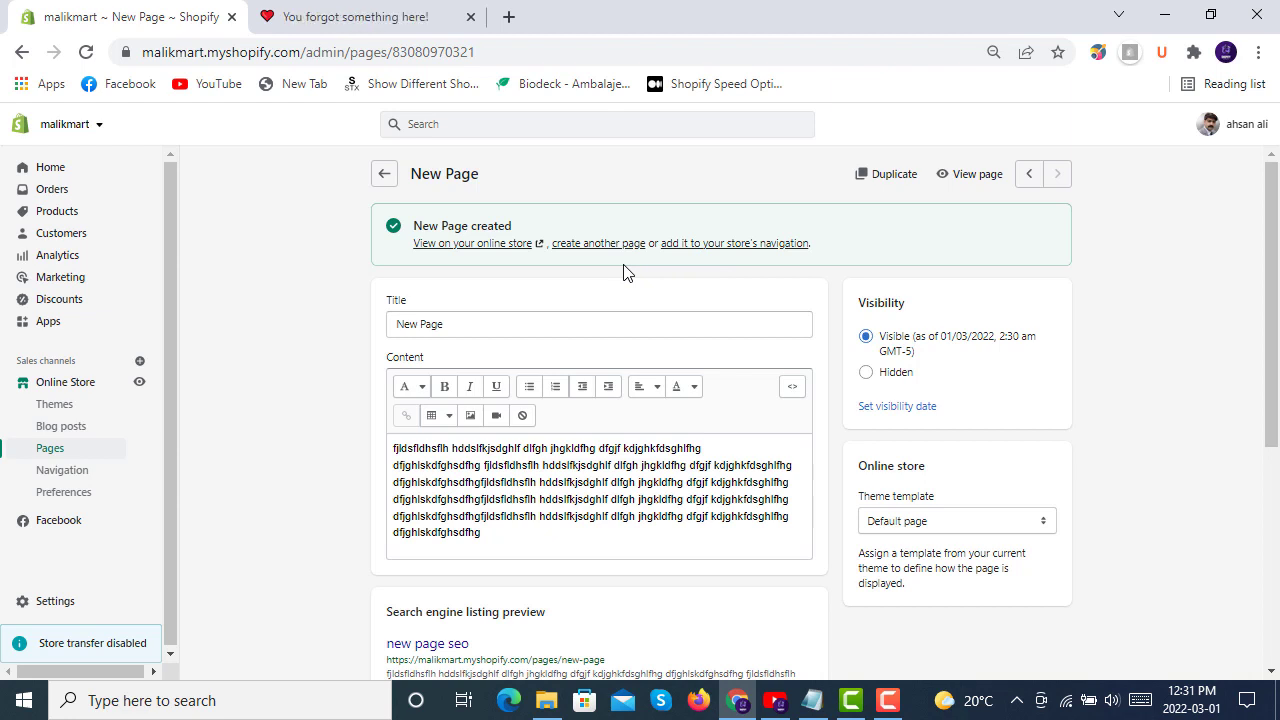
left_click(396, 28)
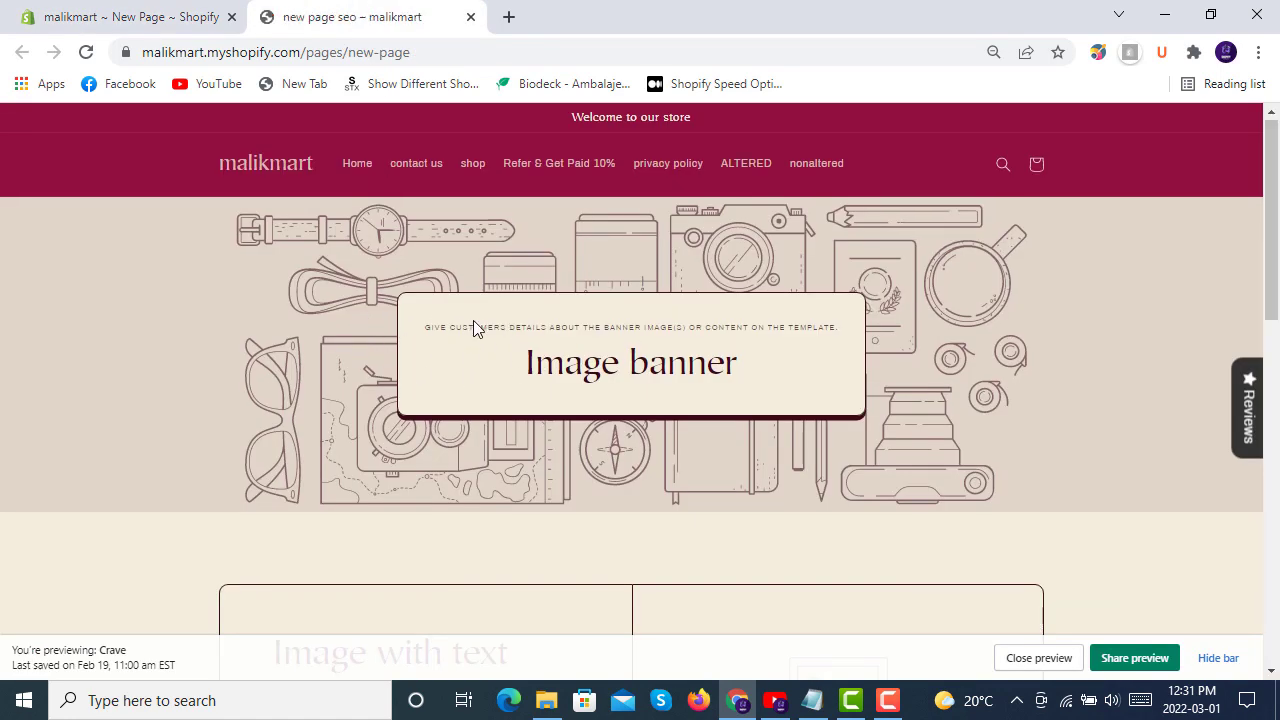
scroll(472, 322, "down", 4)
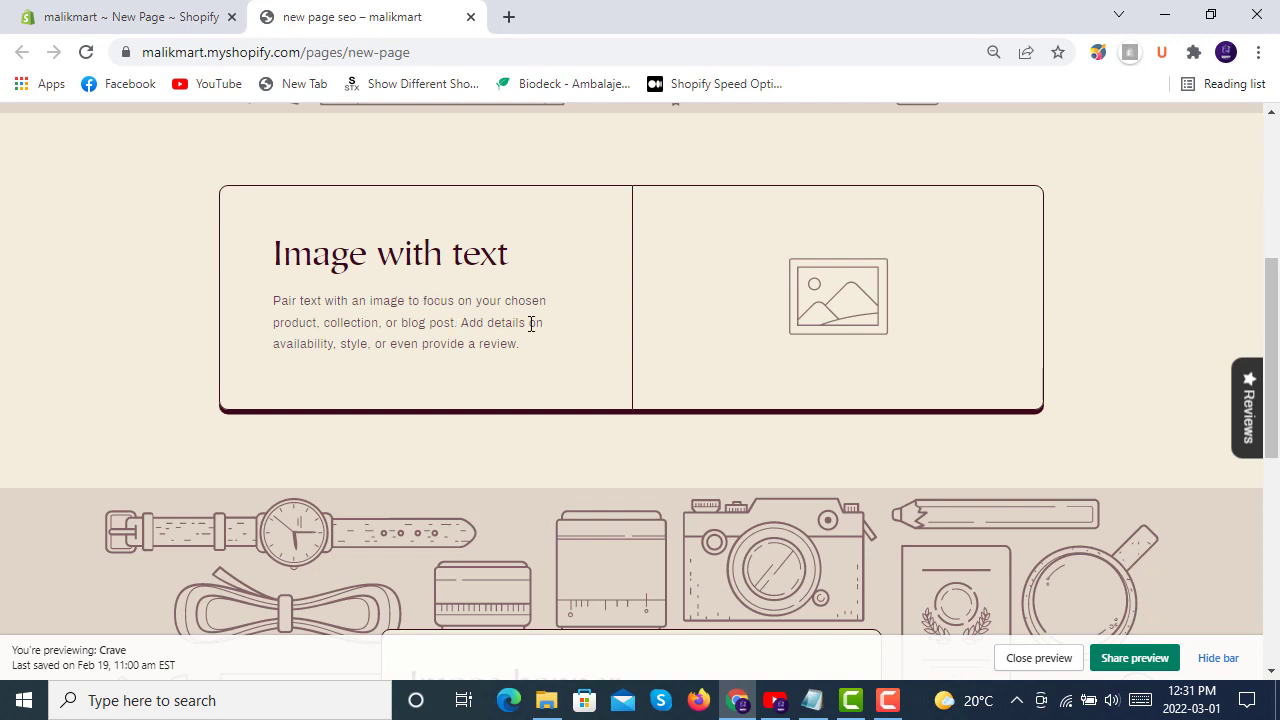
scroll(557, 286, "down", 4)
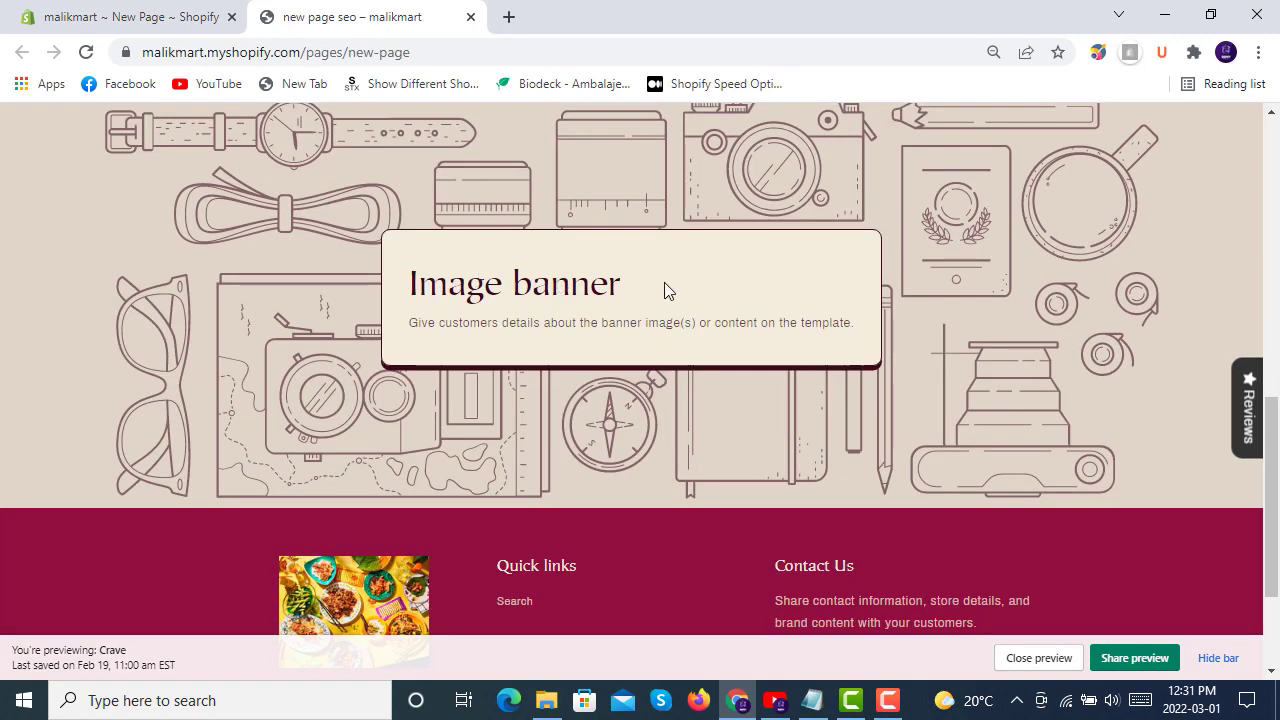
scroll(570, 292, "down", 2)
scroll(580, 289, "up", 6)
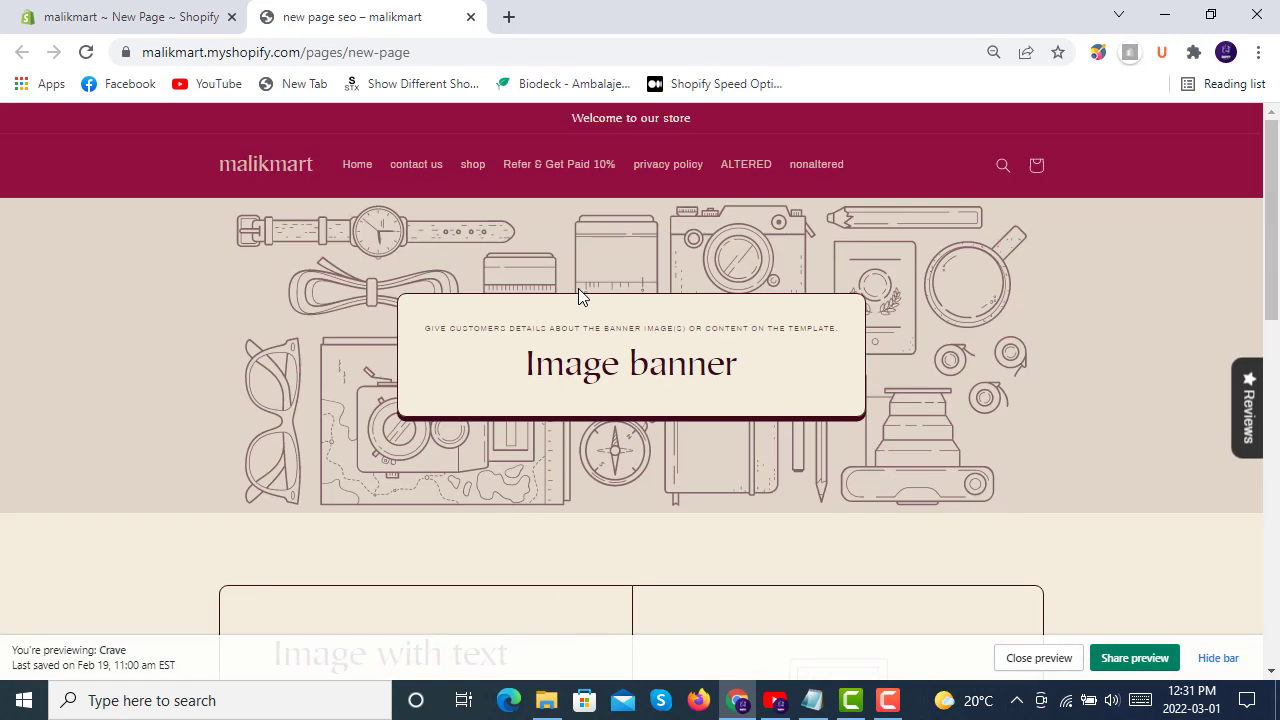
- Return to the store admin, open the live Crave theme for customization and load the Default page template
left_click(212, 17)
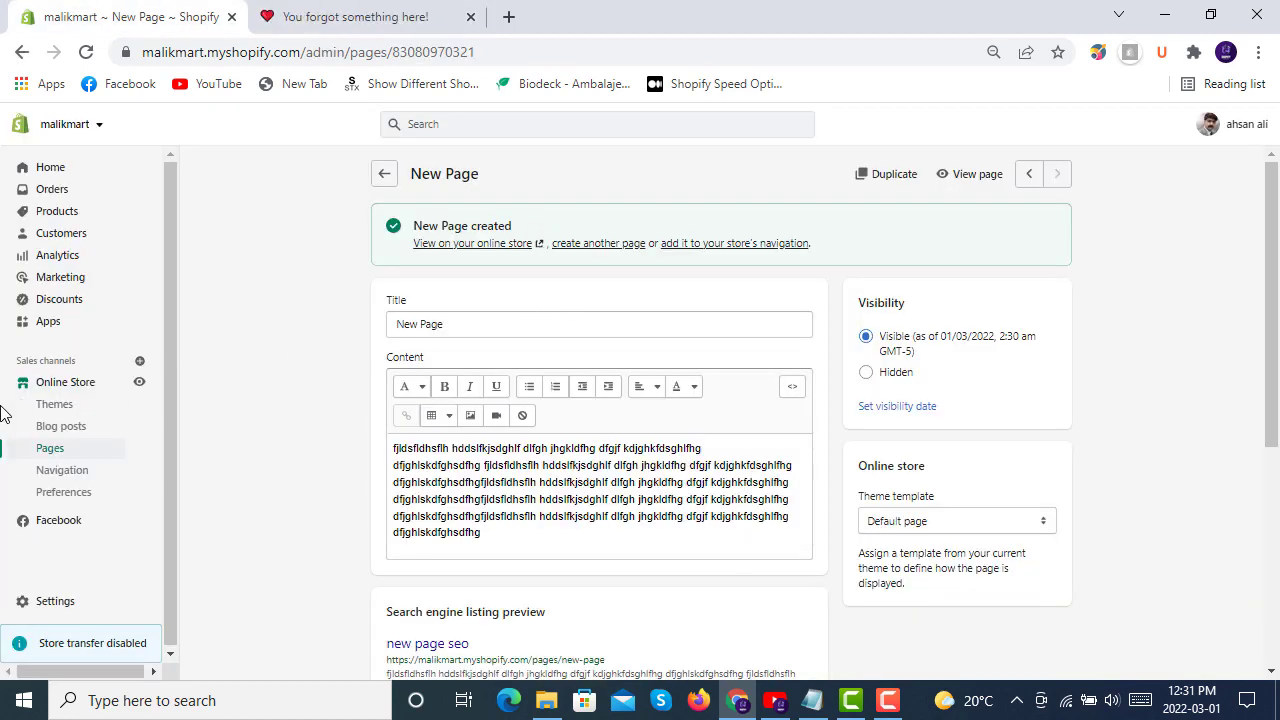
left_click(78, 382)
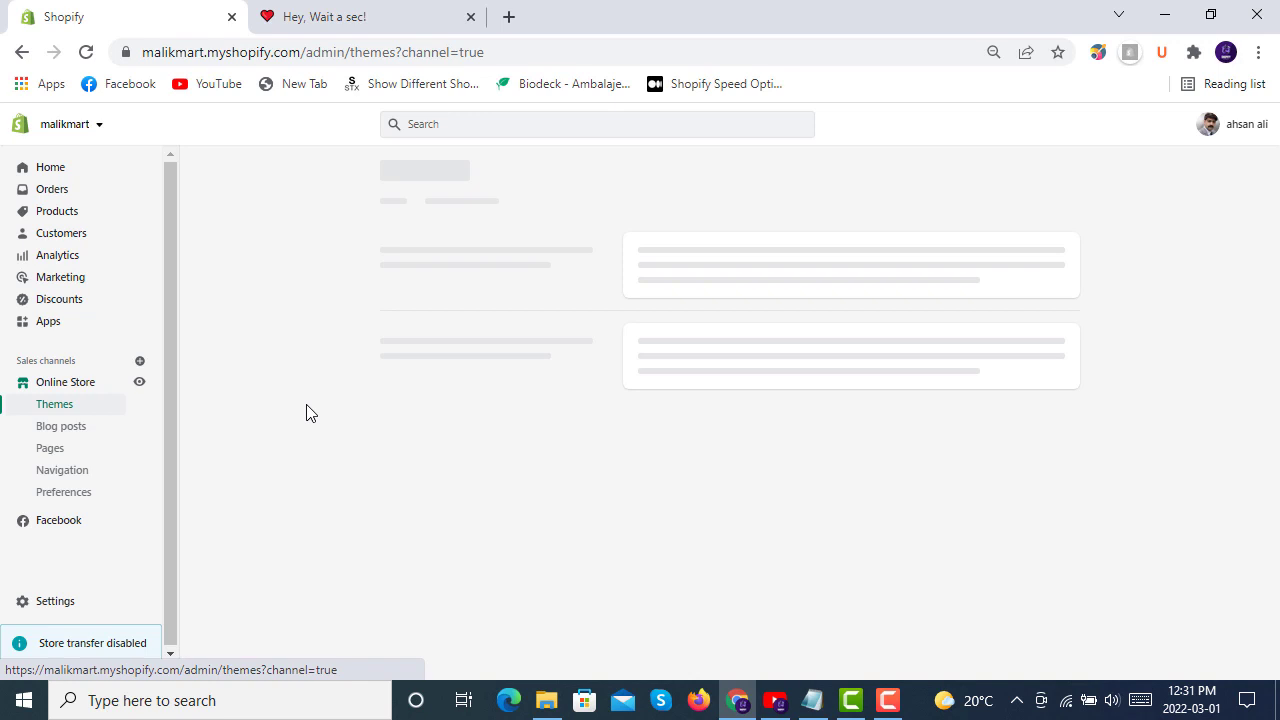
left_click(1034, 236)
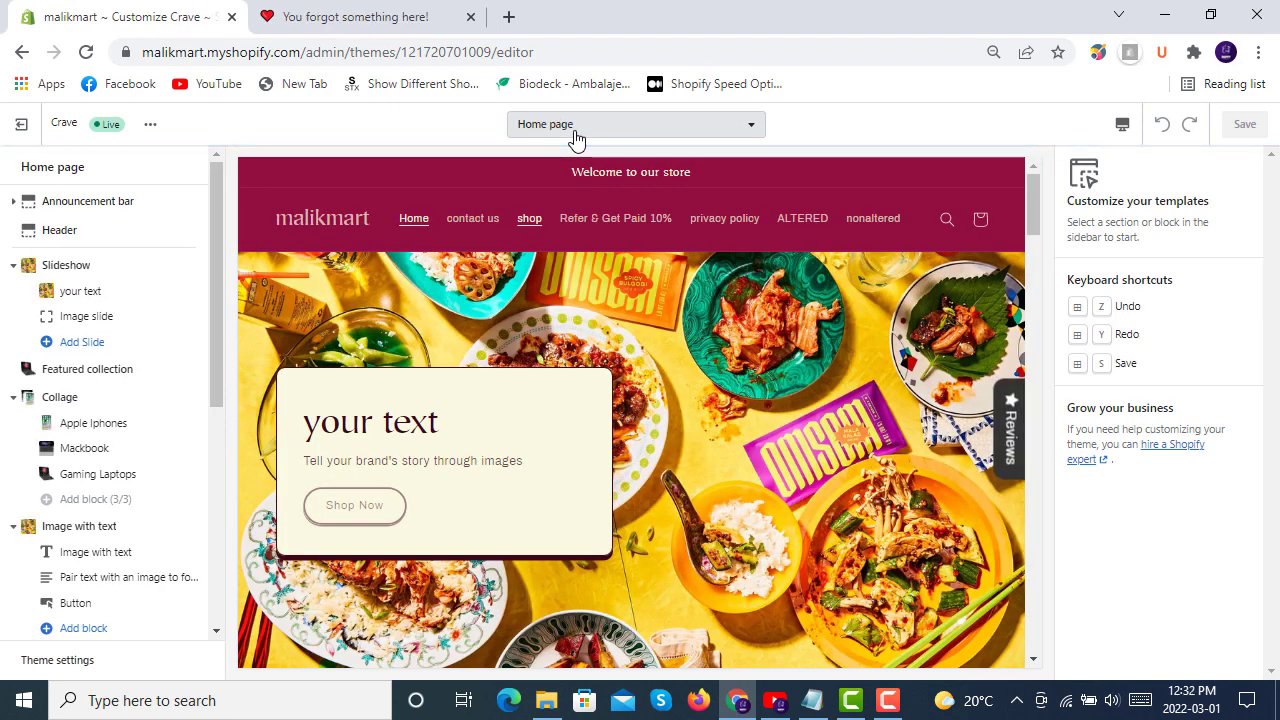
left_click(576, 130)
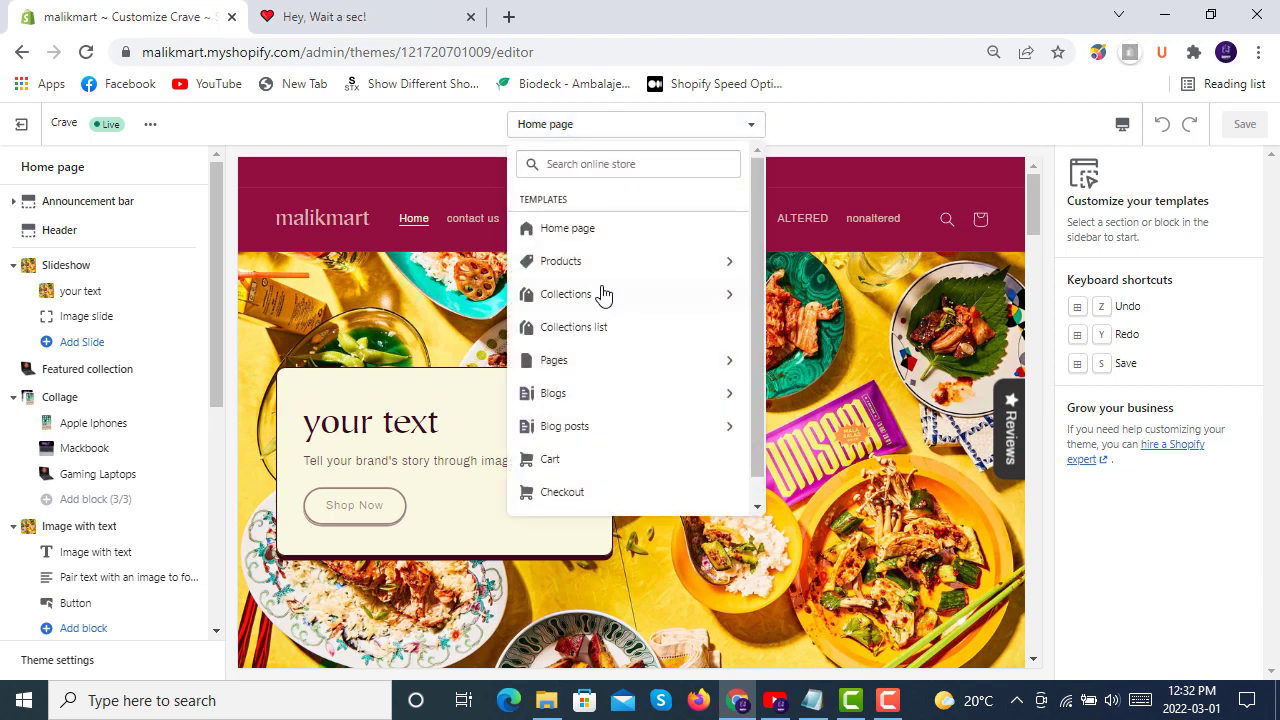
left_click(560, 363)
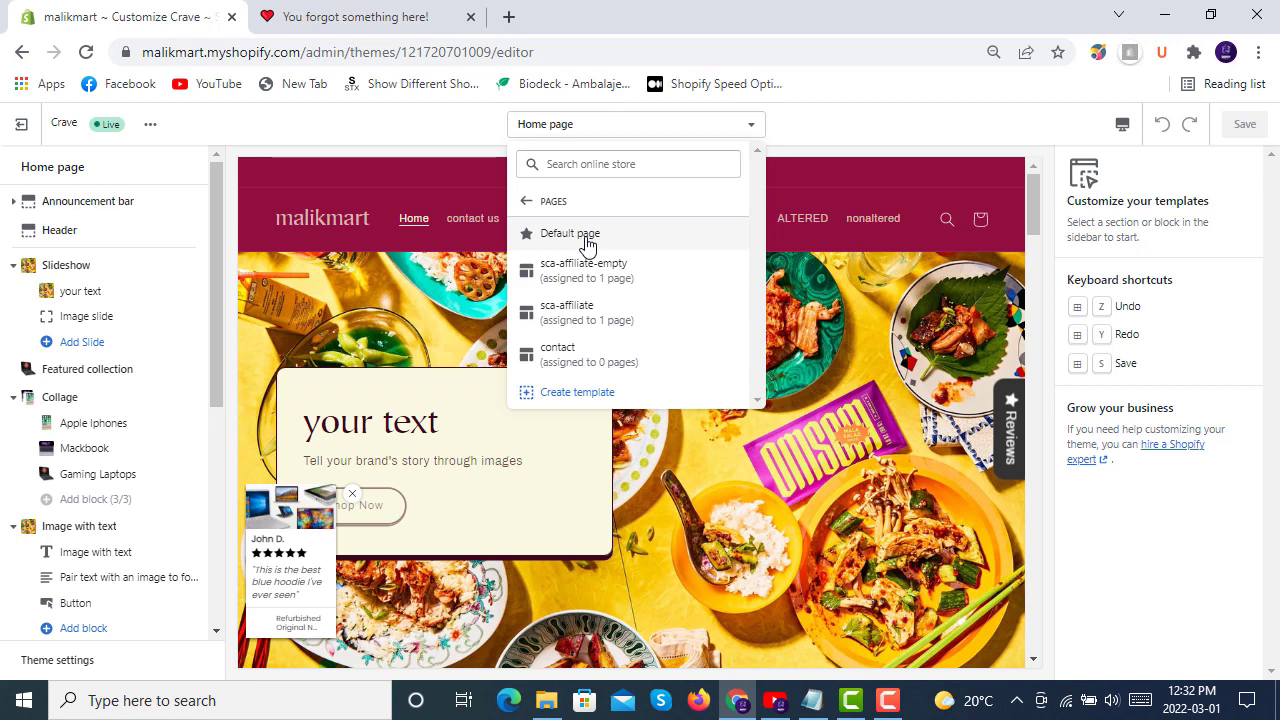
left_click(570, 234)
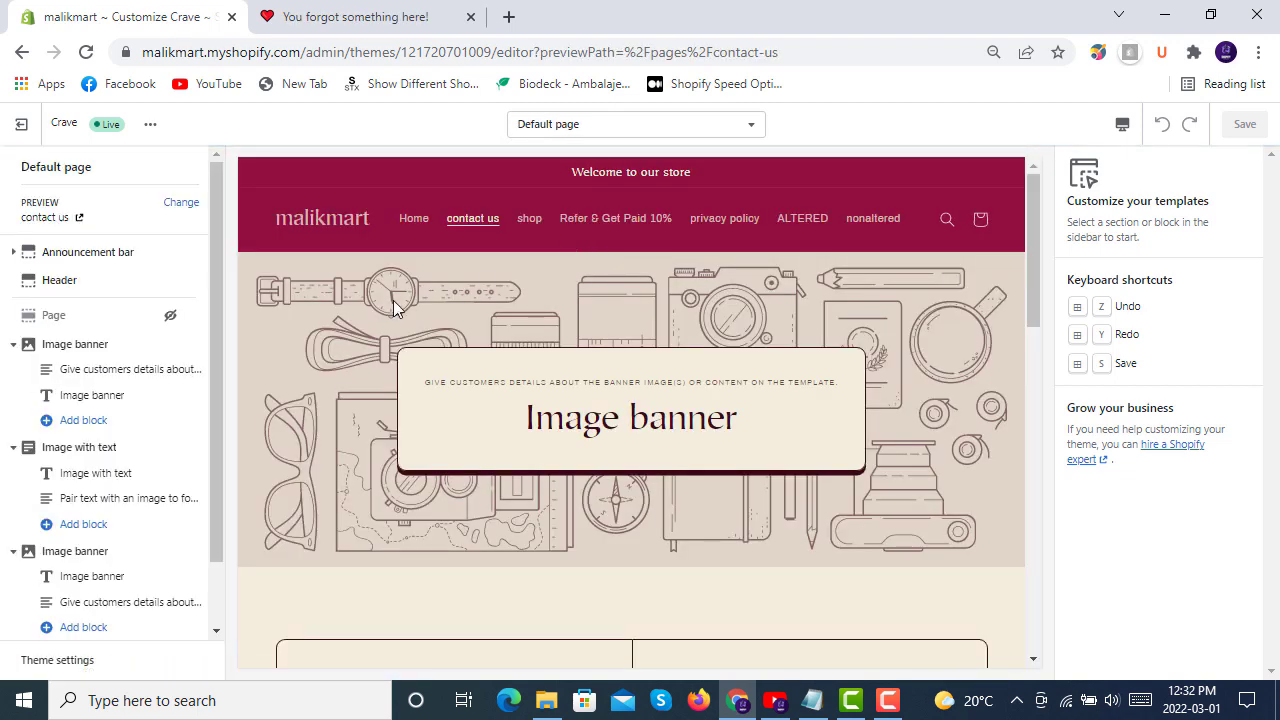
- Make the template's Page section visible and hide both Image banner sections and the Image with text section
left_click(171, 316)
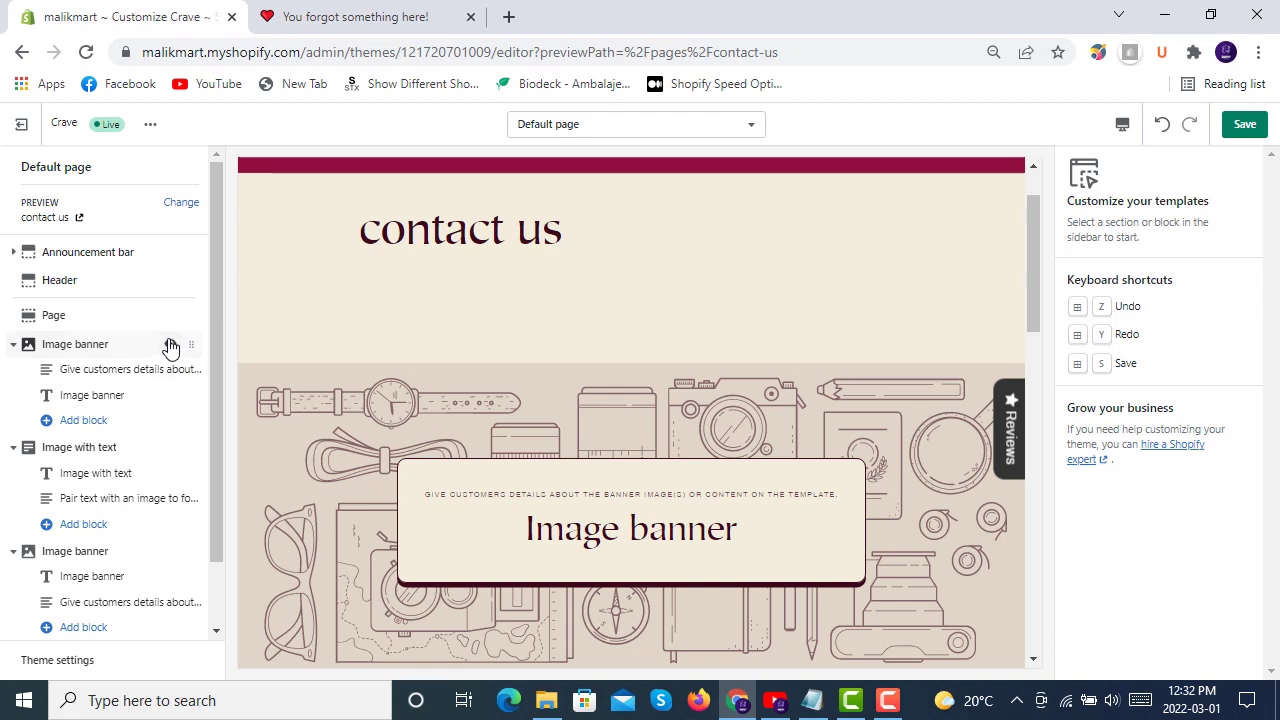
left_click(171, 344)
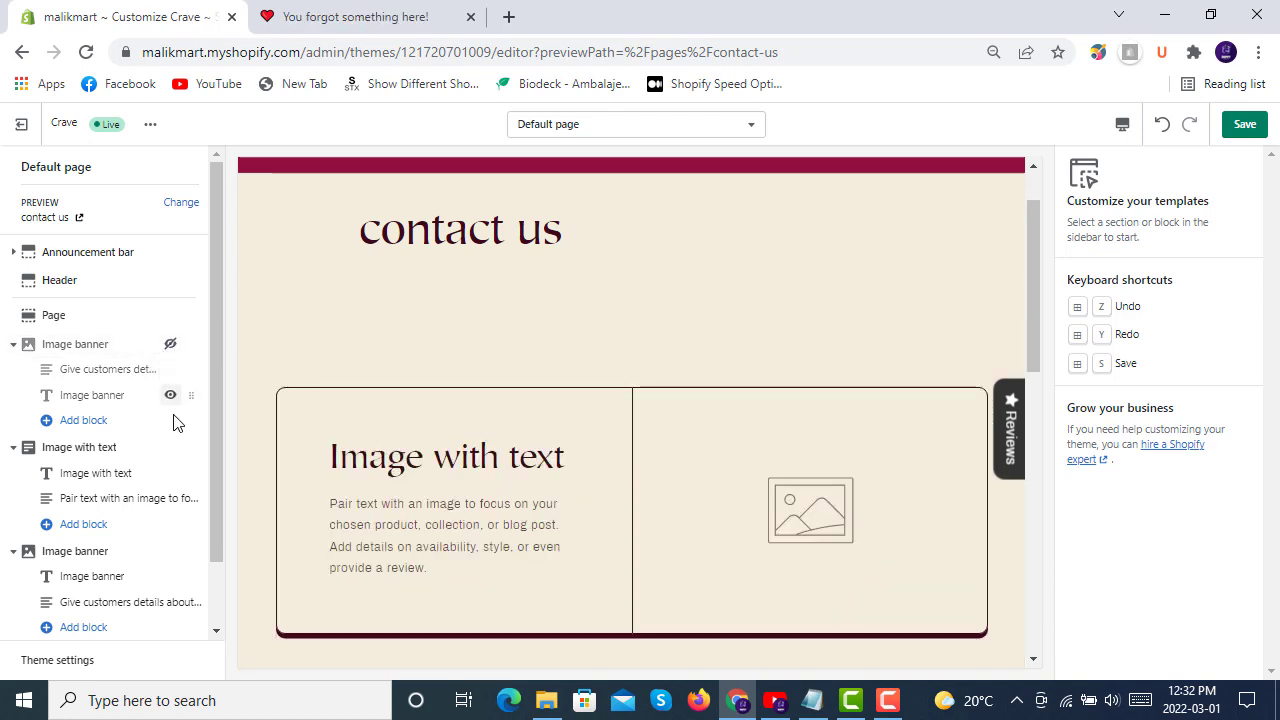
left_click(169, 449)
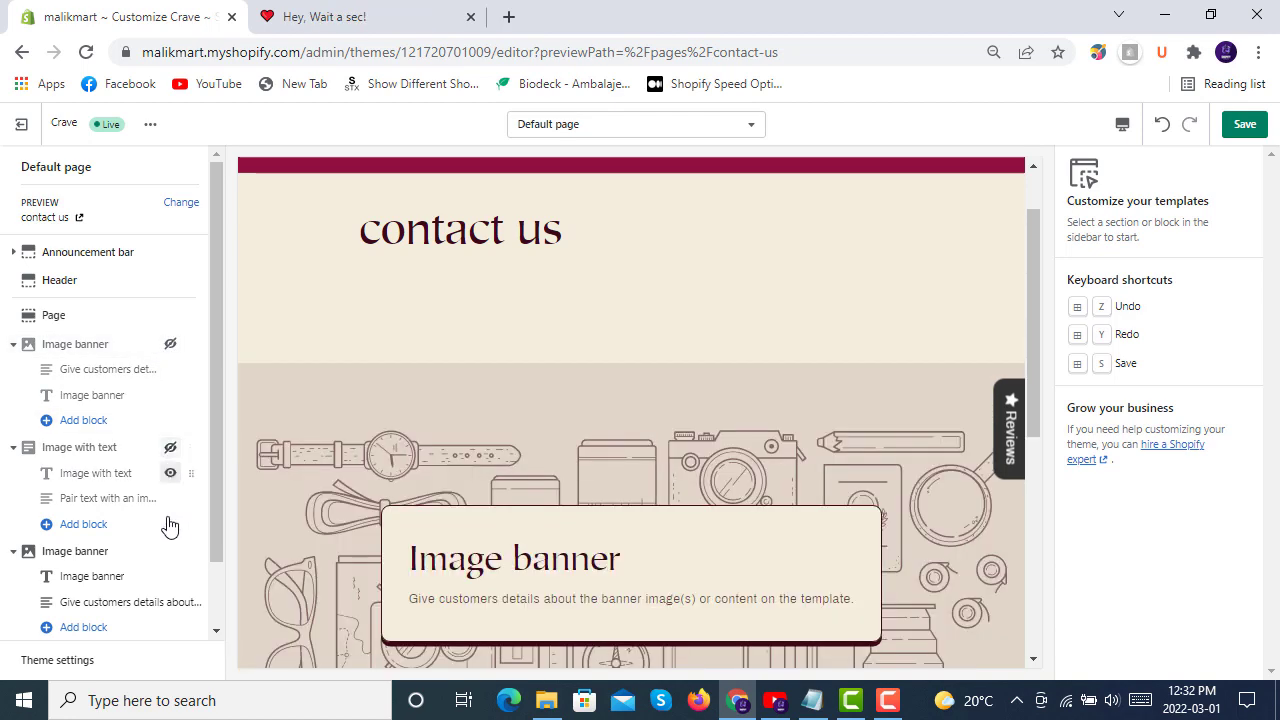
left_click(170, 551)
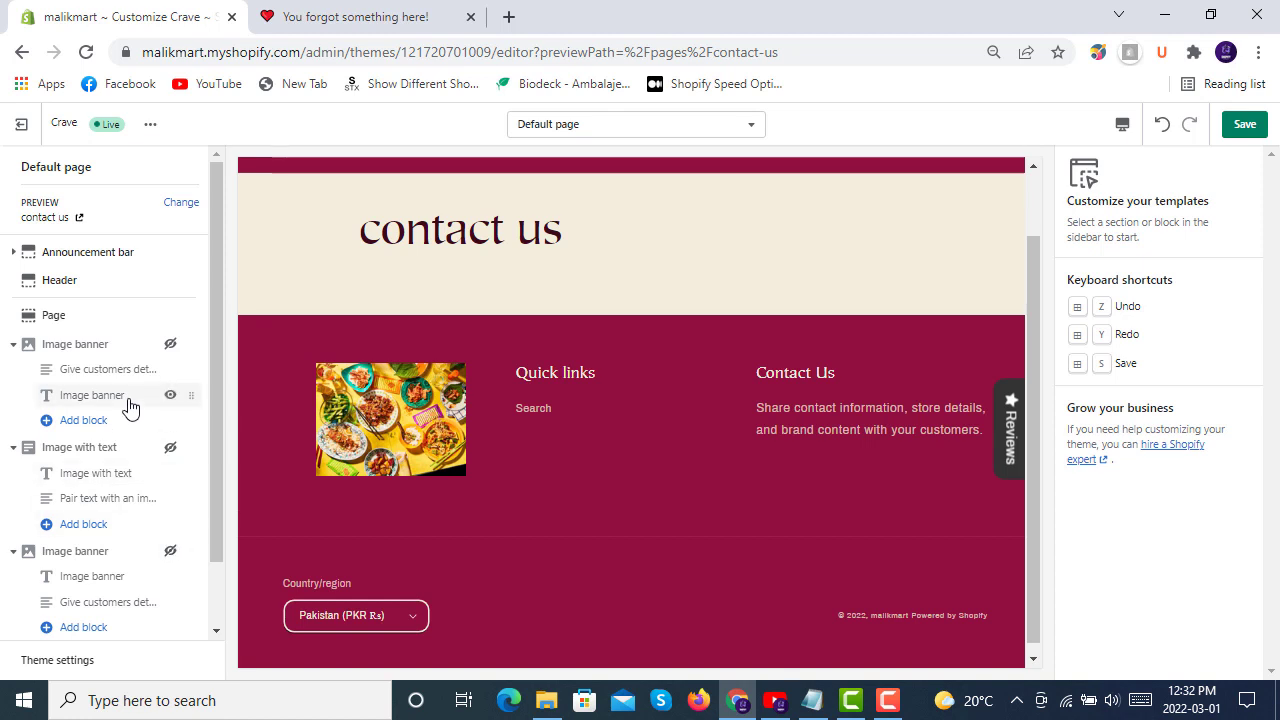
scroll(108, 348, "down", 1)
scroll(108, 348, "down", 1)
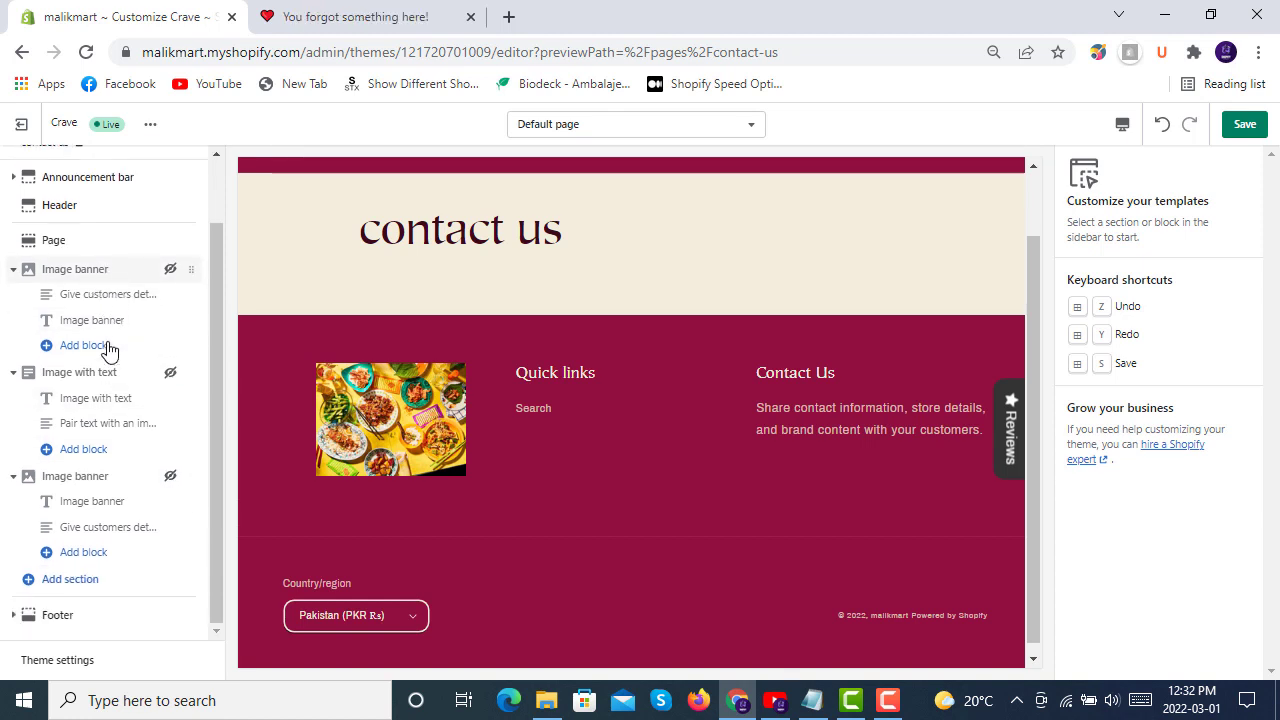
scroll(456, 390, "up", 1)
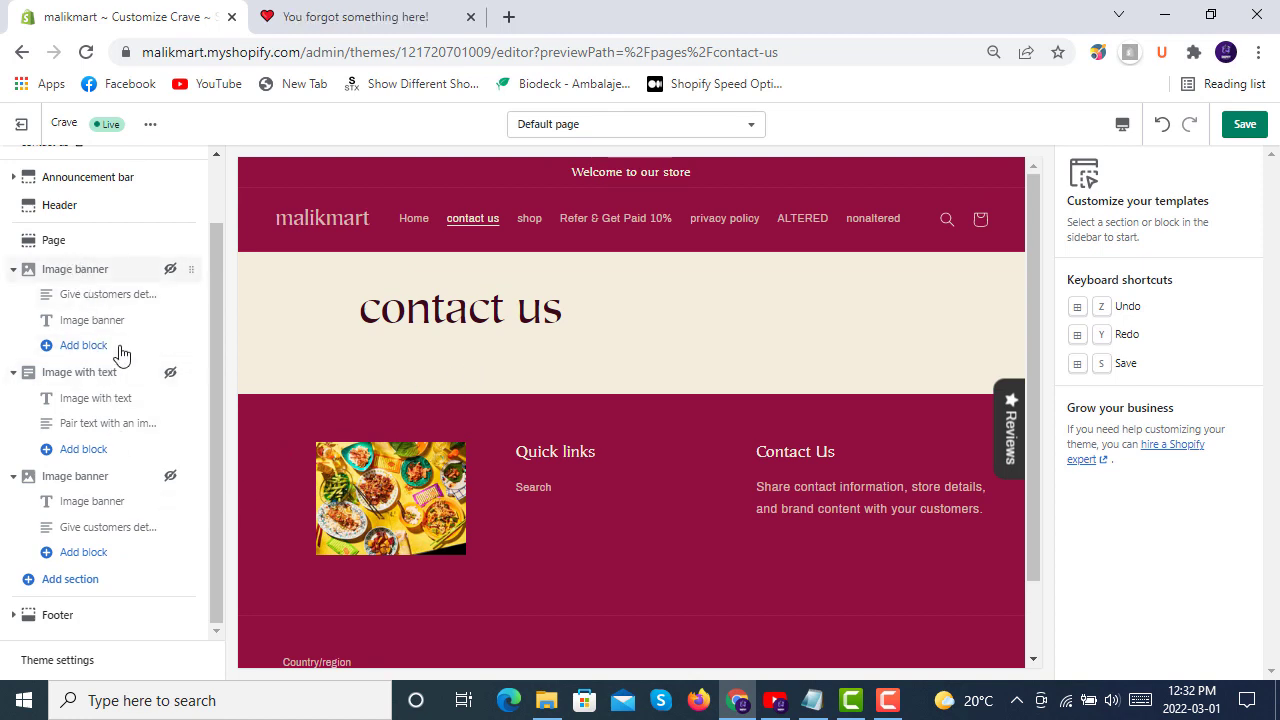
- Add a Page section after the last Image banner in the Default page template and save the changes
left_click(78, 245)
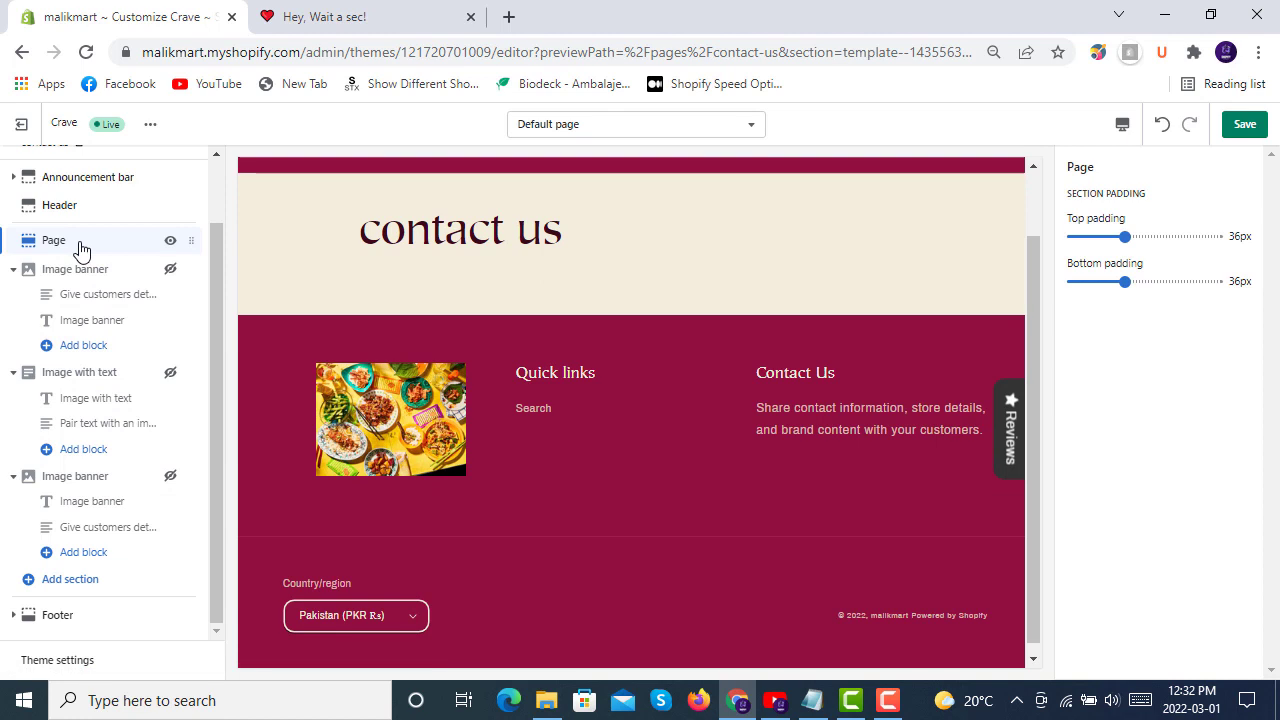
left_click(70, 580)
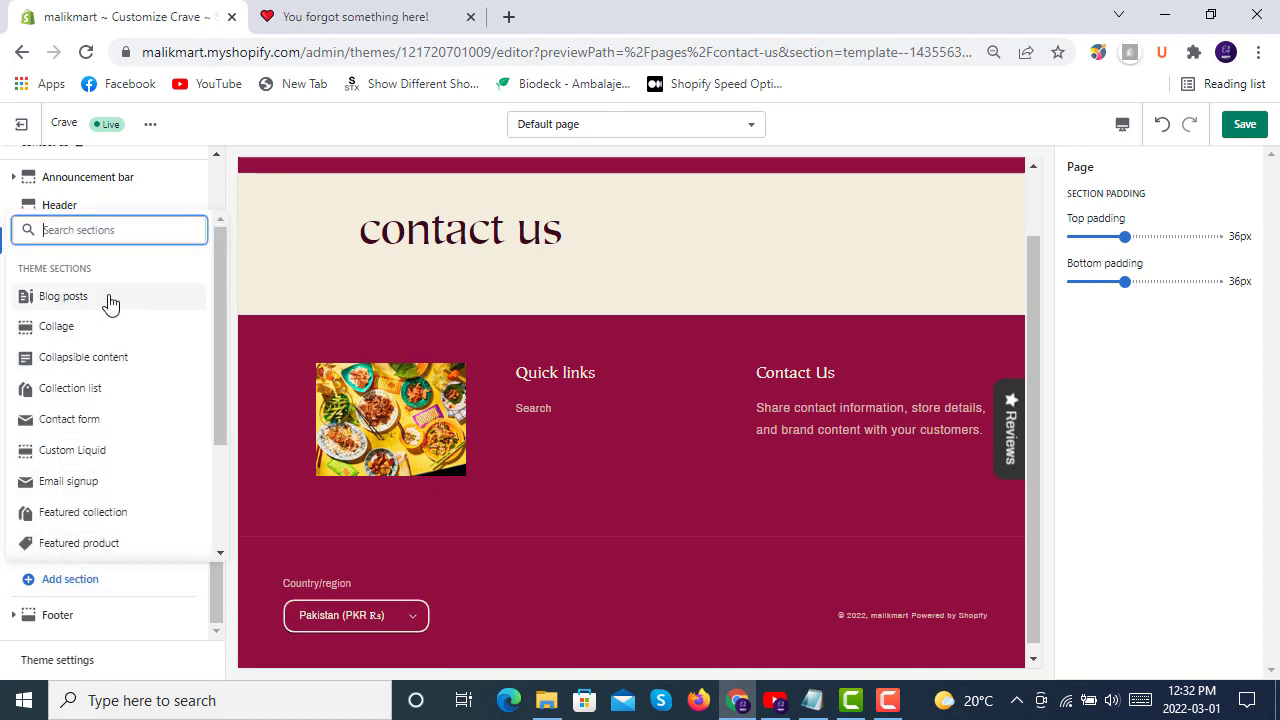
scroll(116, 368, "down", 3)
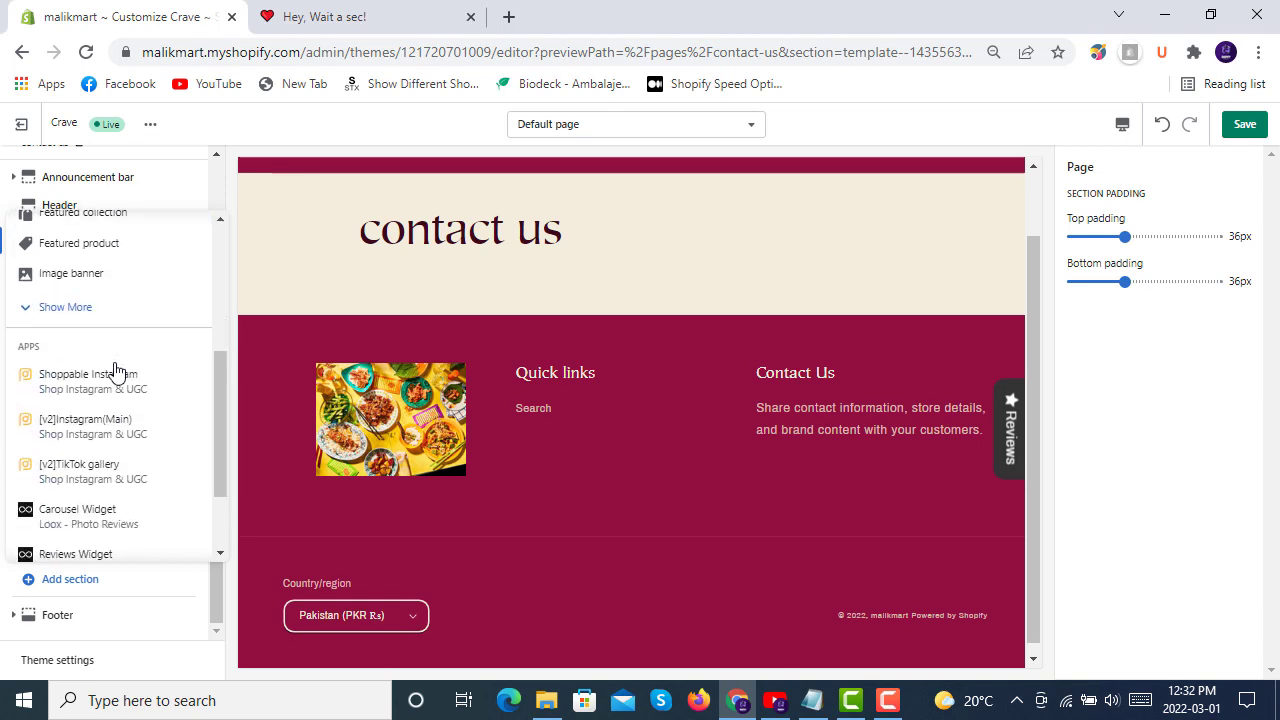
scroll(135, 332, "down", 1)
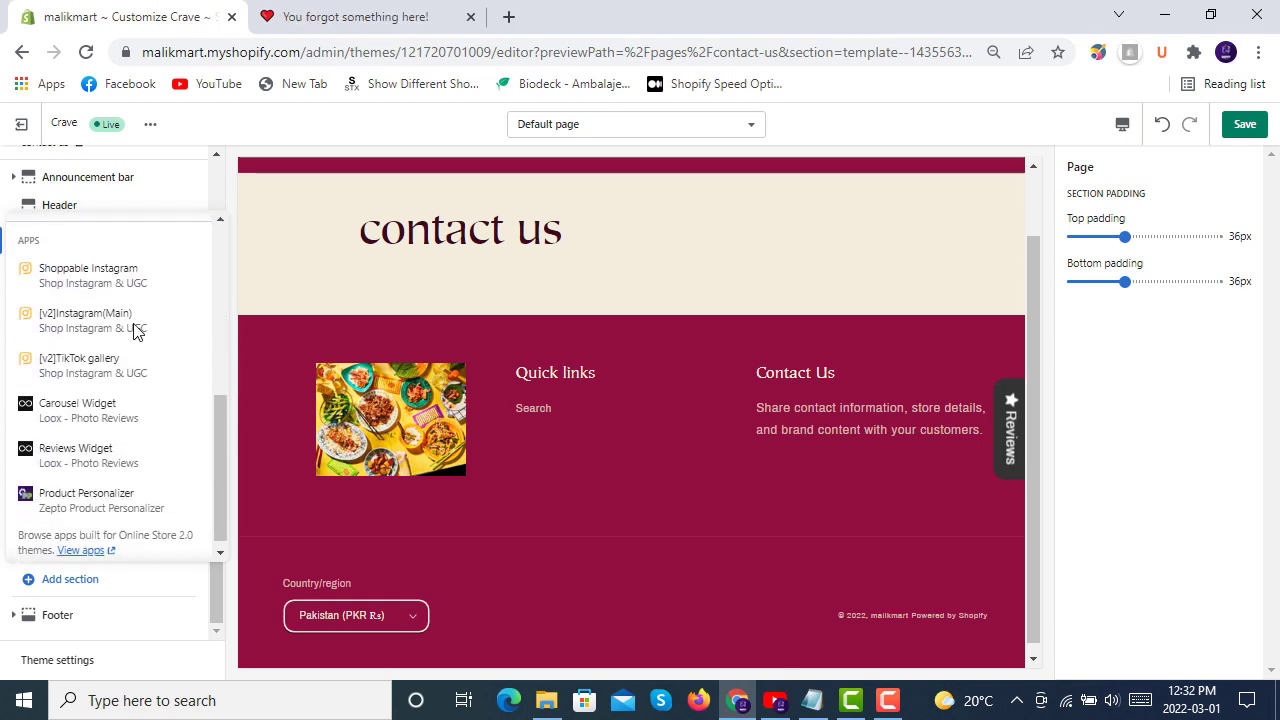
scroll(135, 332, "up", 3)
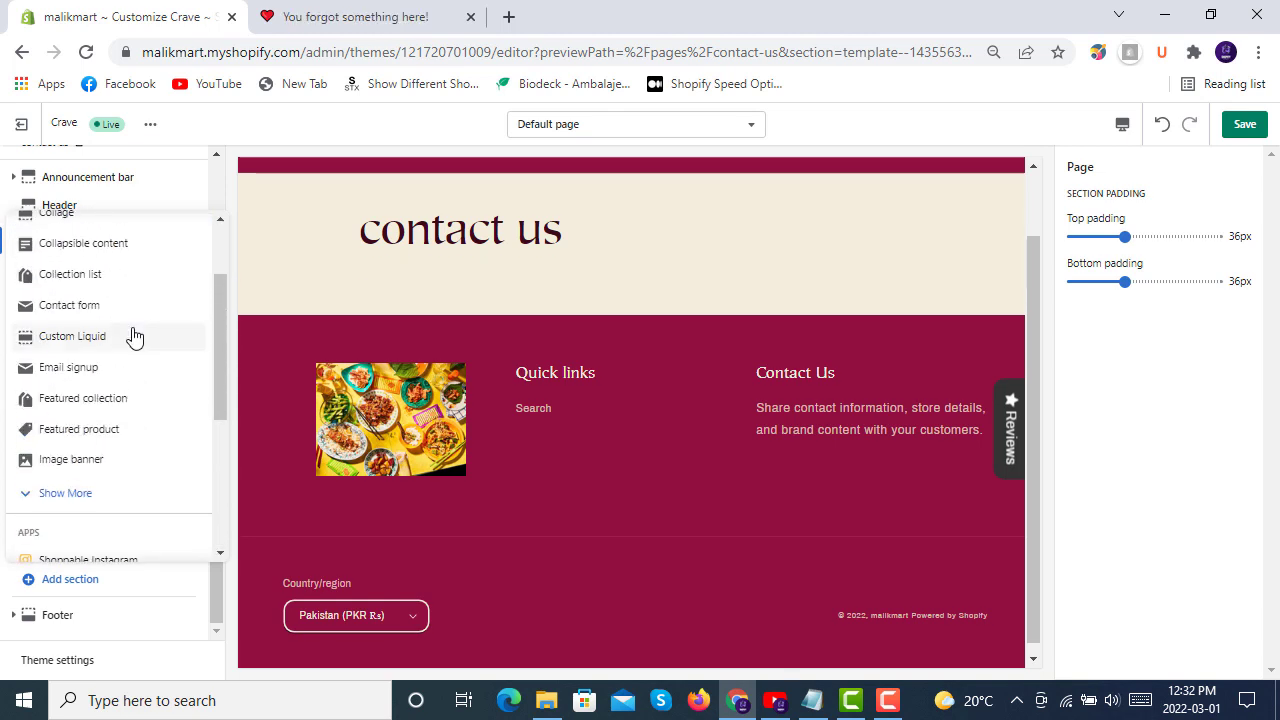
left_click(32, 496)
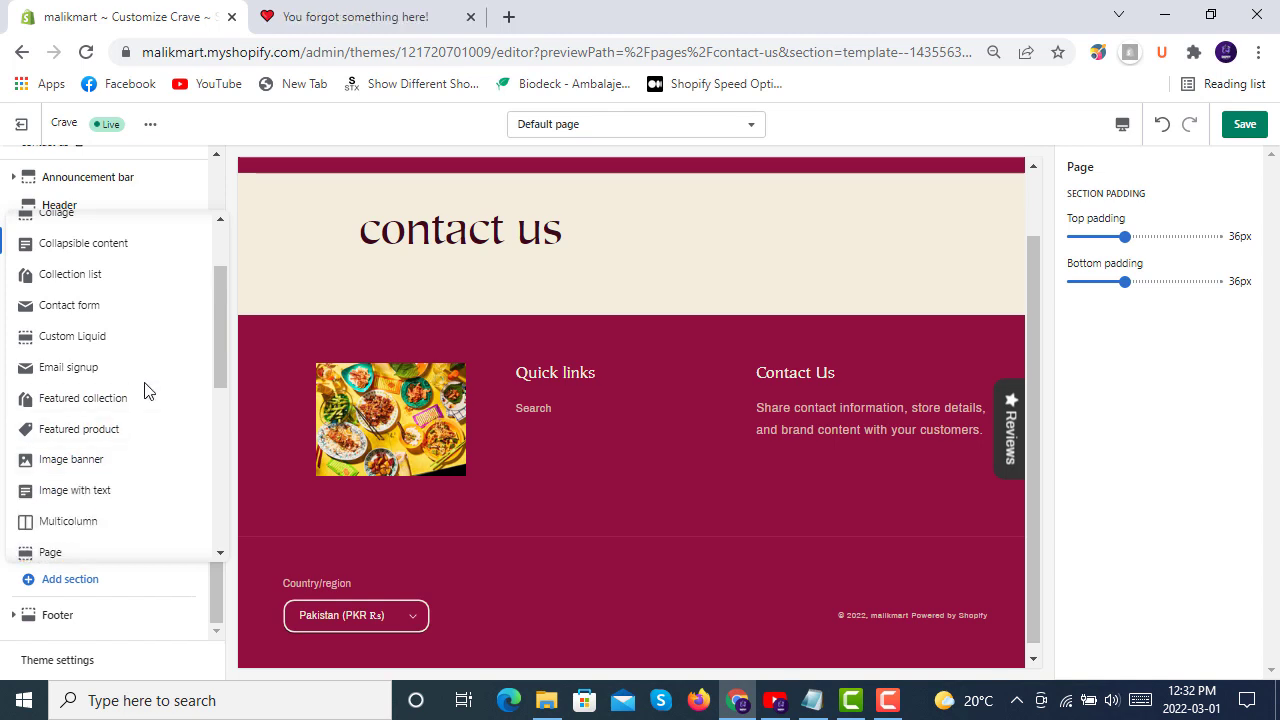
scroll(145, 390, "down", 1)
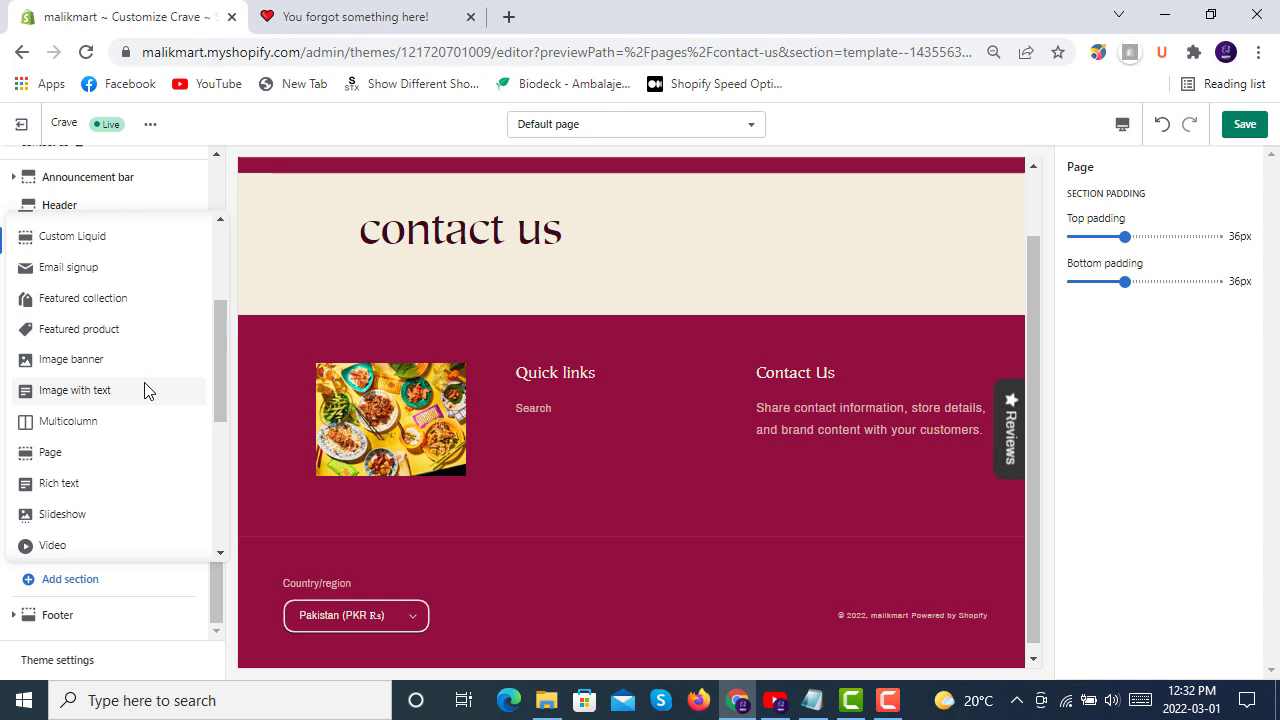
left_click(67, 452)
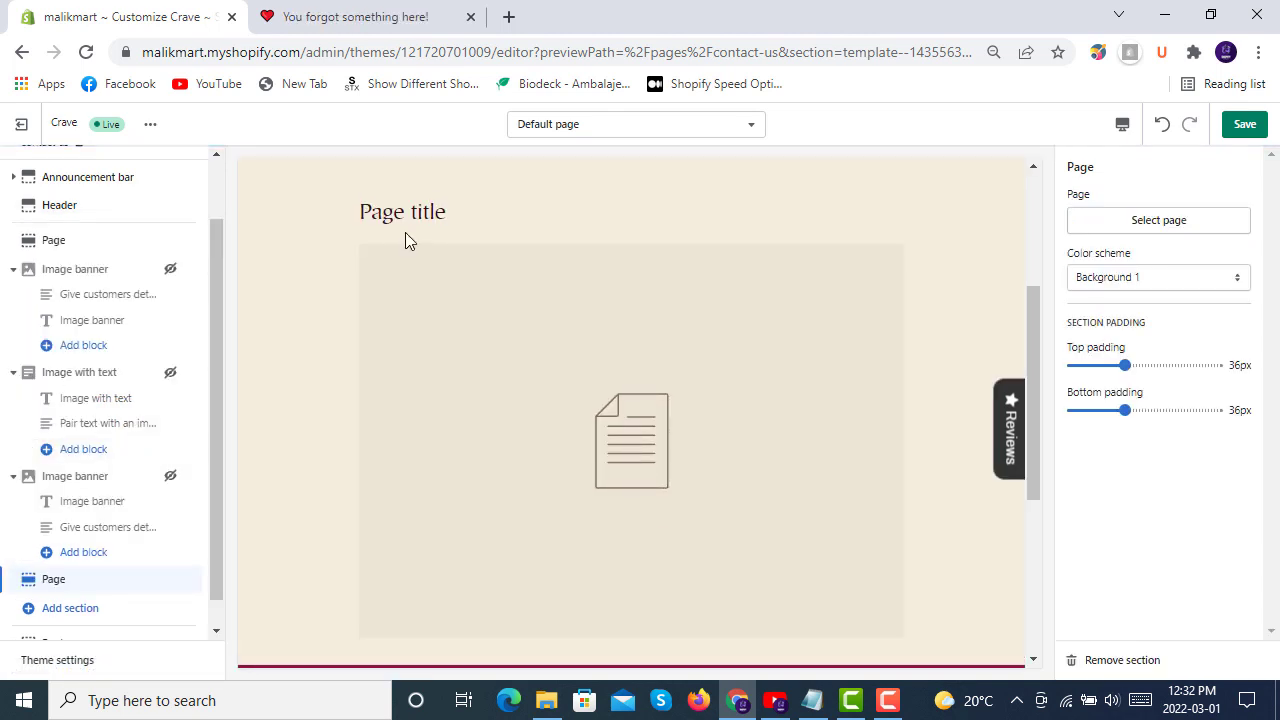
scroll(537, 408, "down", 2)
scroll(537, 408, "up", 4)
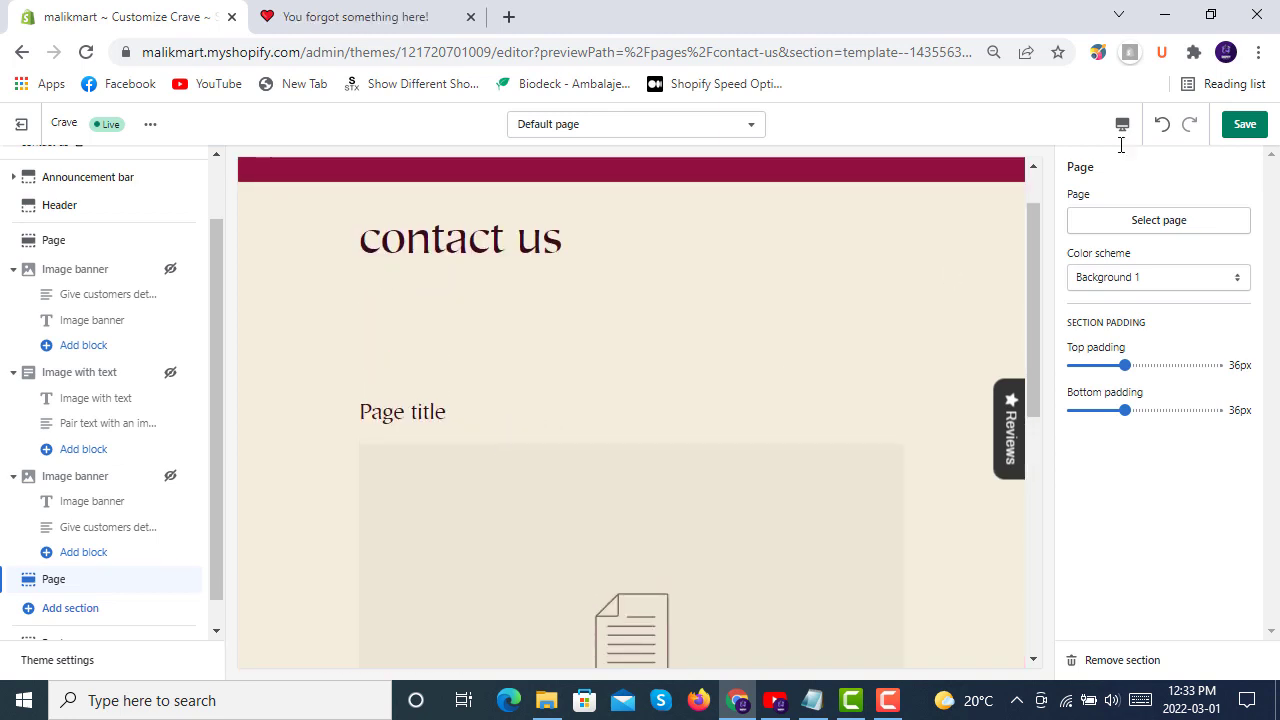
left_click(1246, 127)
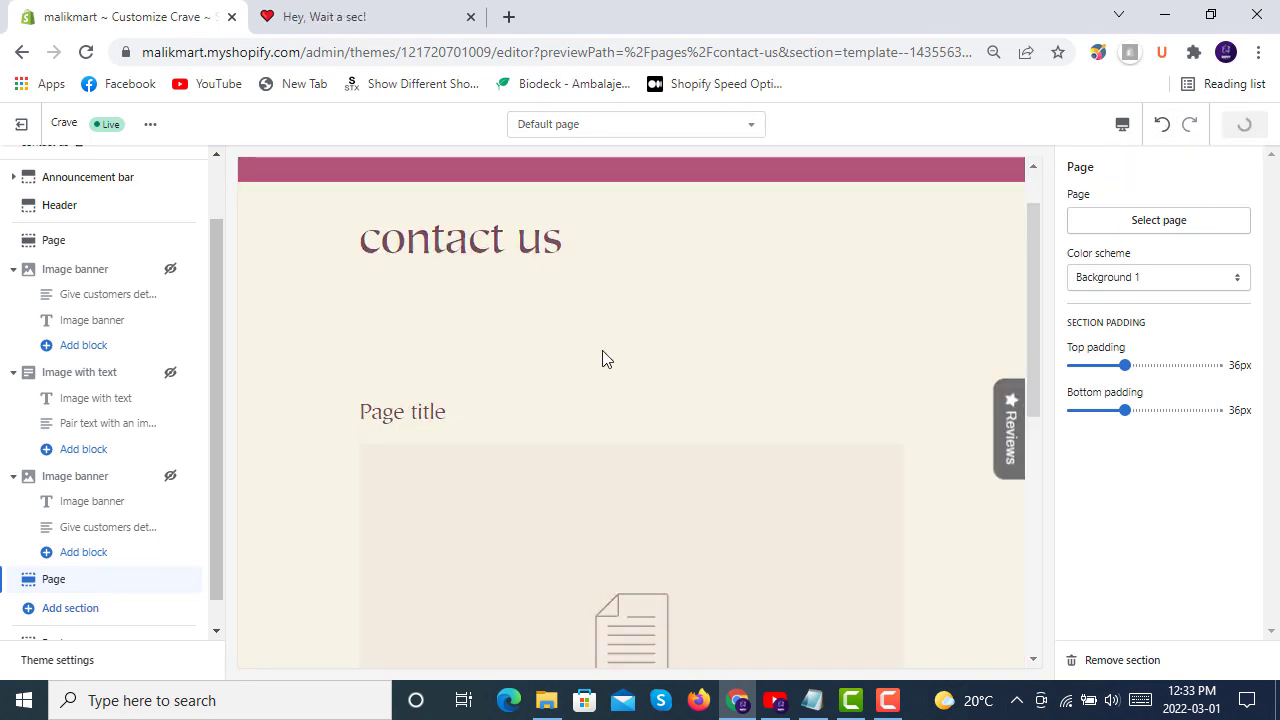
- Reload the new page on the online store and examine its title, body text and the sections below
left_click(357, 14)
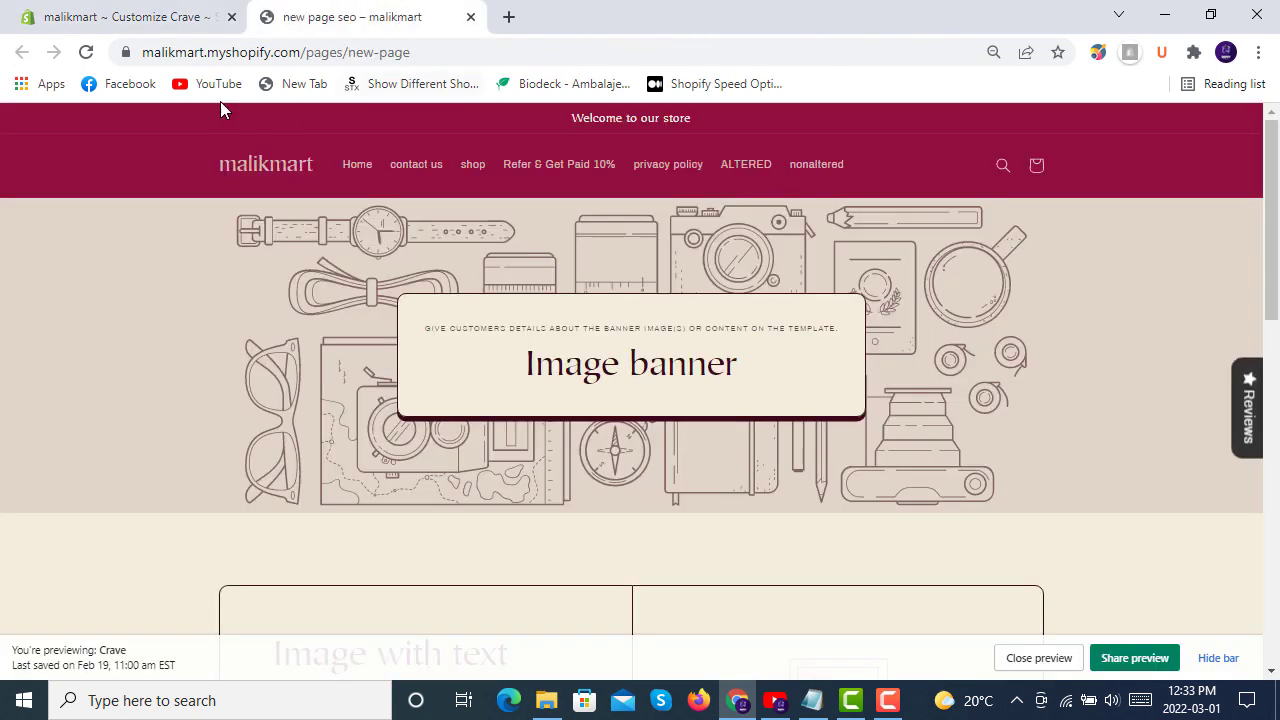
left_click(88, 53)
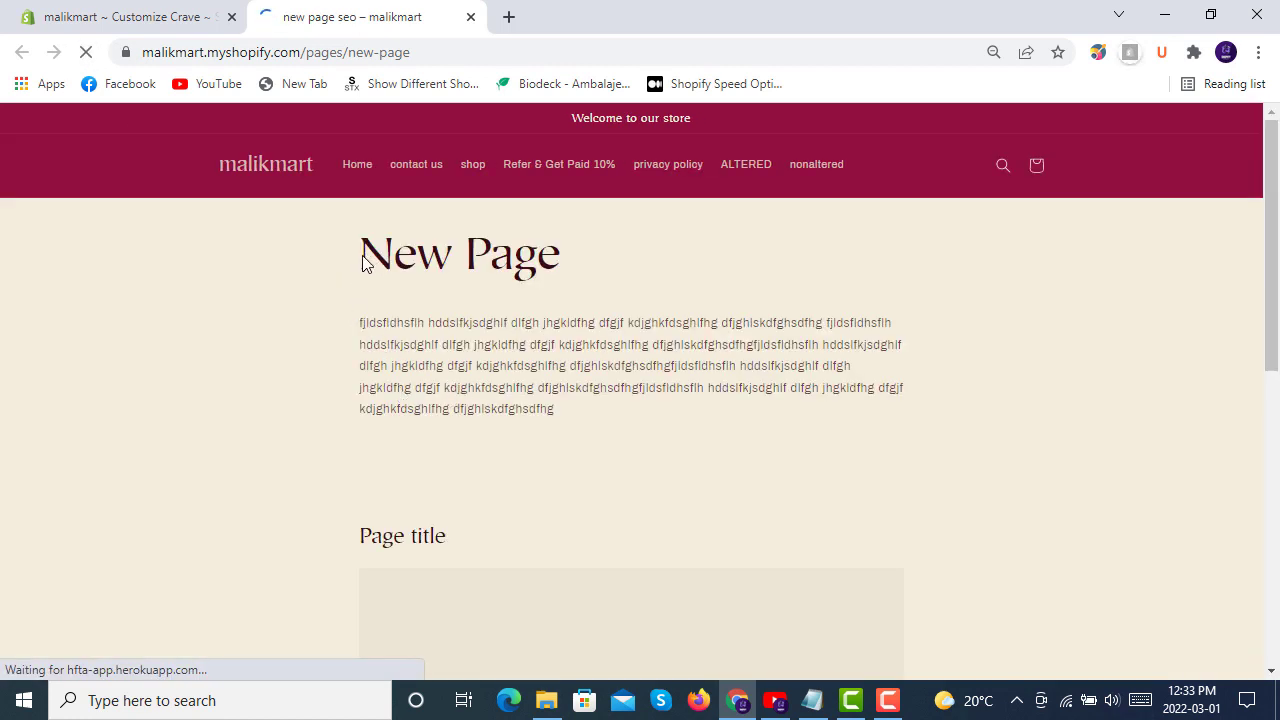
left_click_drag(582, 260, 346, 269)
left_click(593, 259)
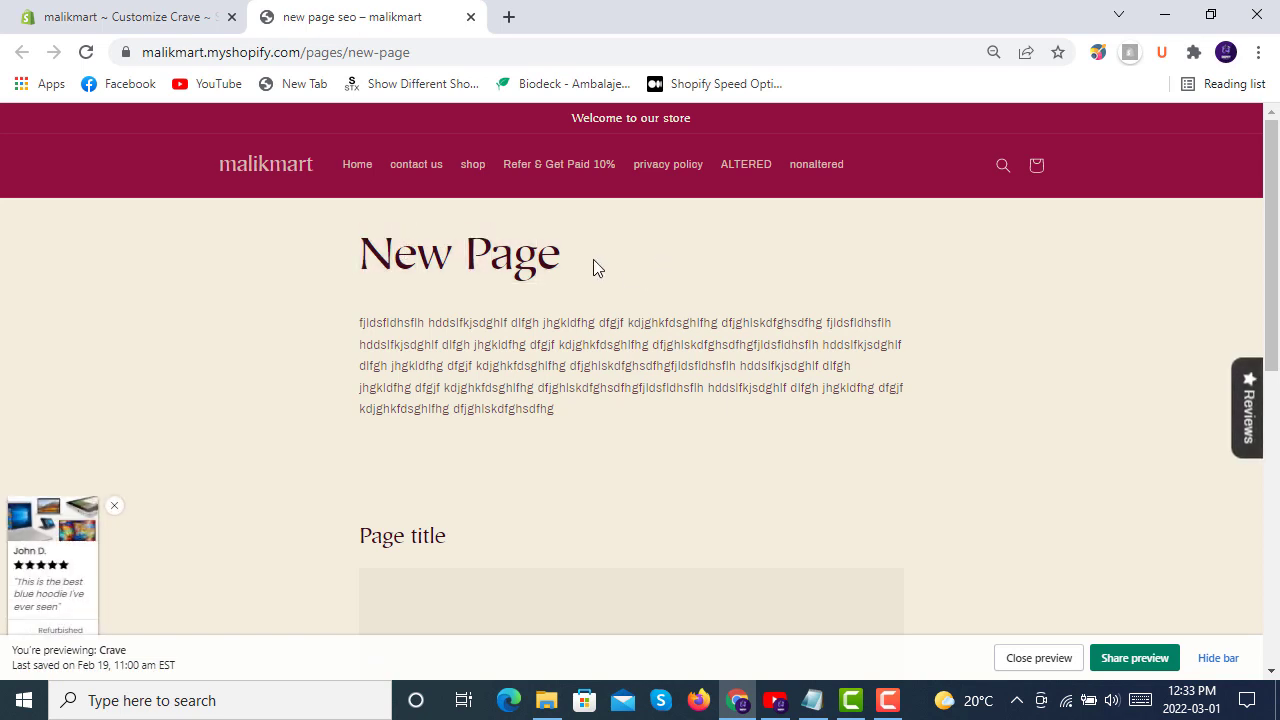
left_click_drag(361, 322, 714, 425)
left_click(648, 439)
scroll(652, 432, "down", 4)
scroll(655, 436, "up", 4)
- Hide the added Page section at the end of the template, save, and check the reloaded store page
left_click(157, 14)
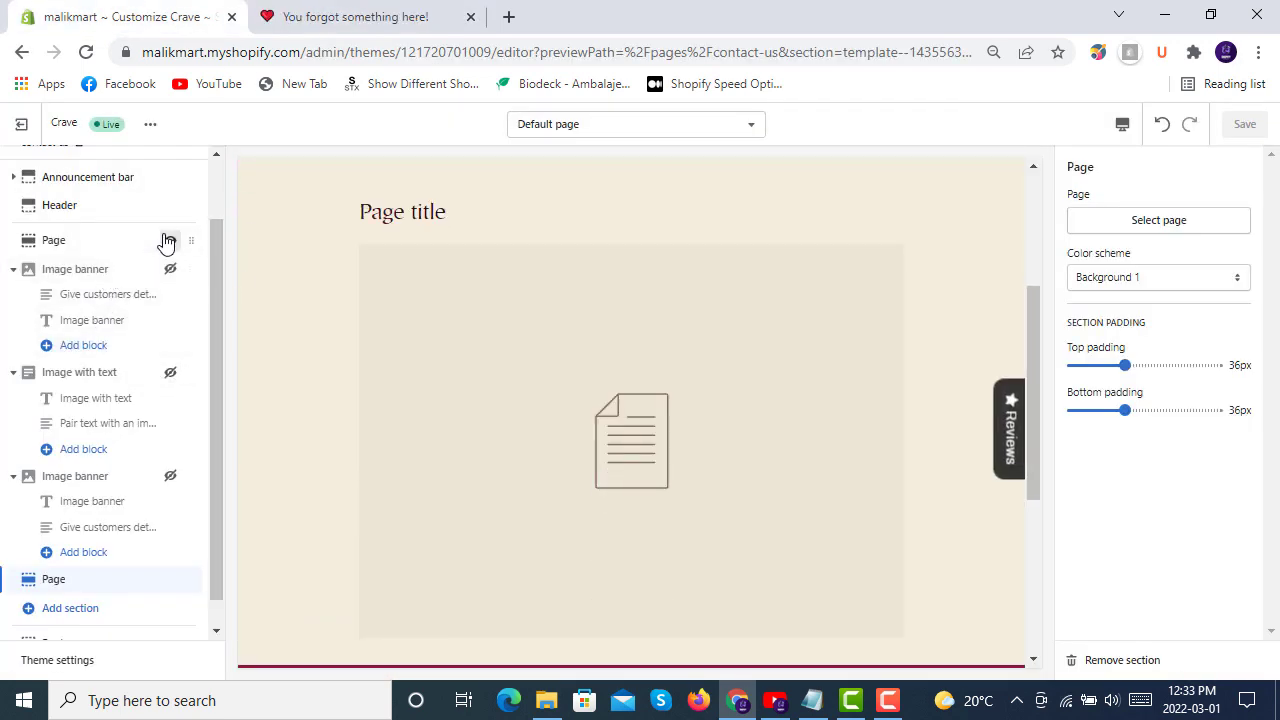
left_click(170, 579)
left_click(1245, 125)
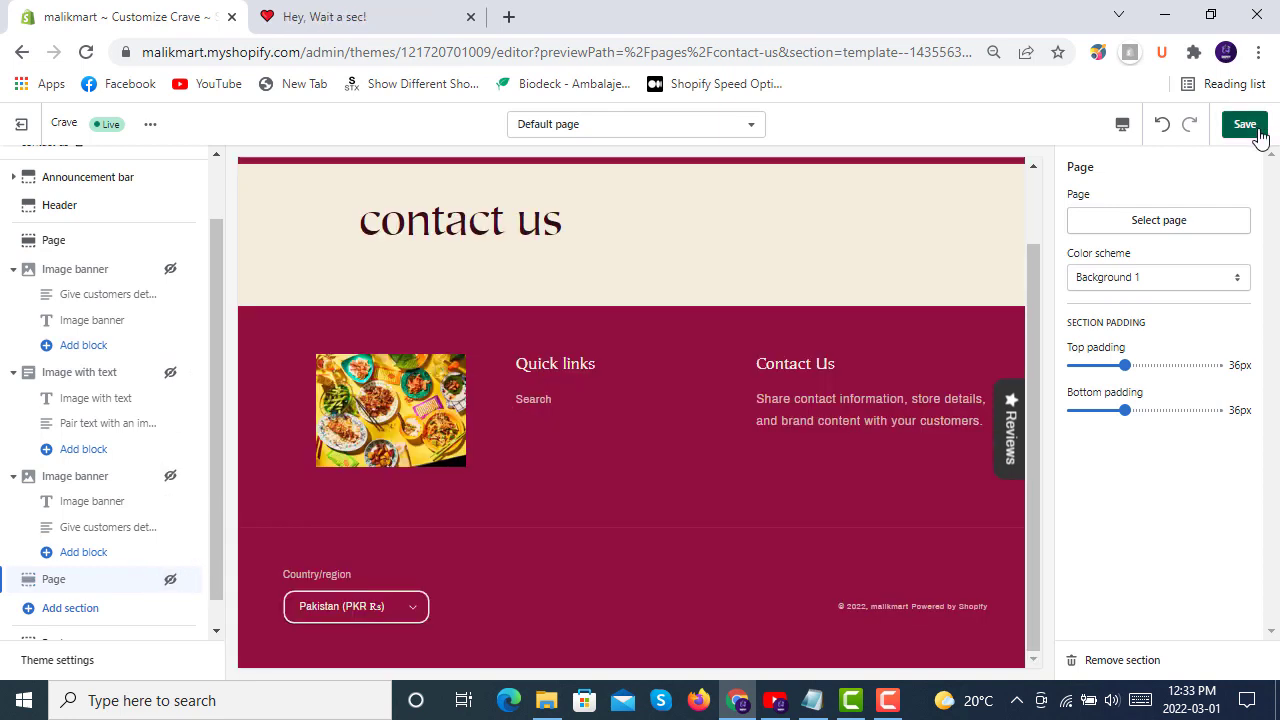
left_click(376, 10)
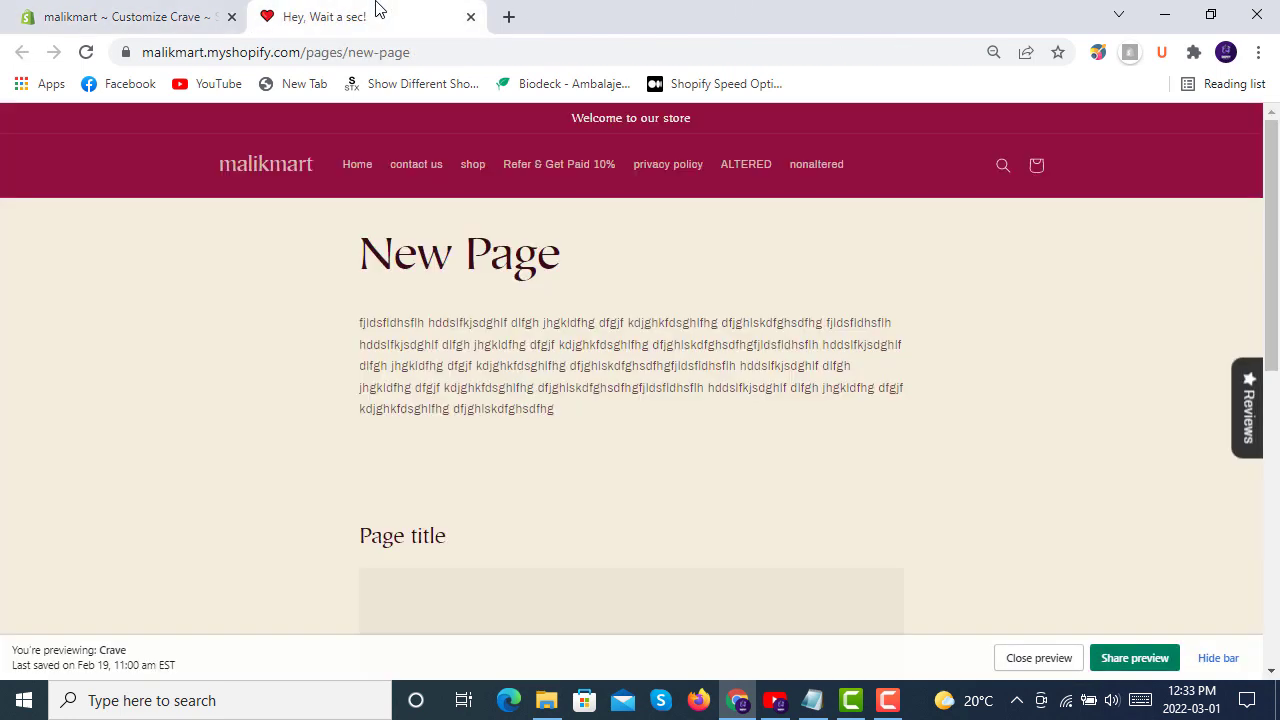
left_click(86, 52)
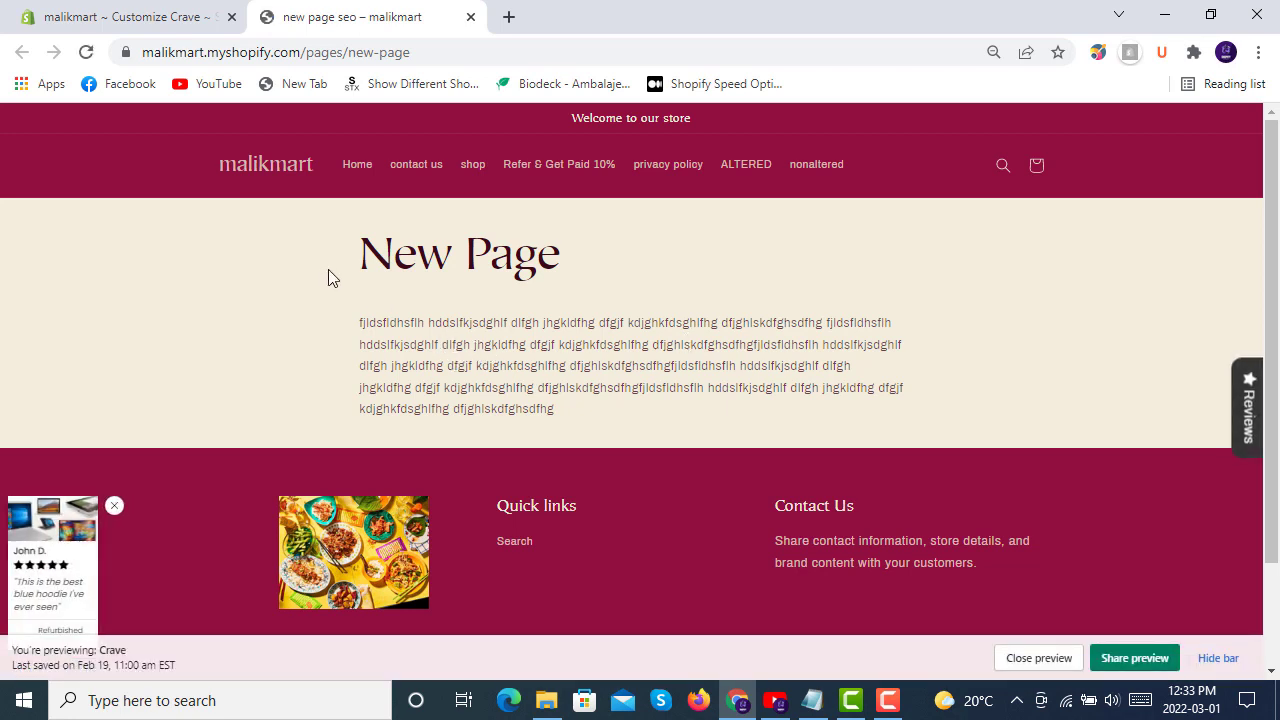
- Return to the theme editor and examine the theme and app sections that can be added to the Default page template
left_click(104, 14)
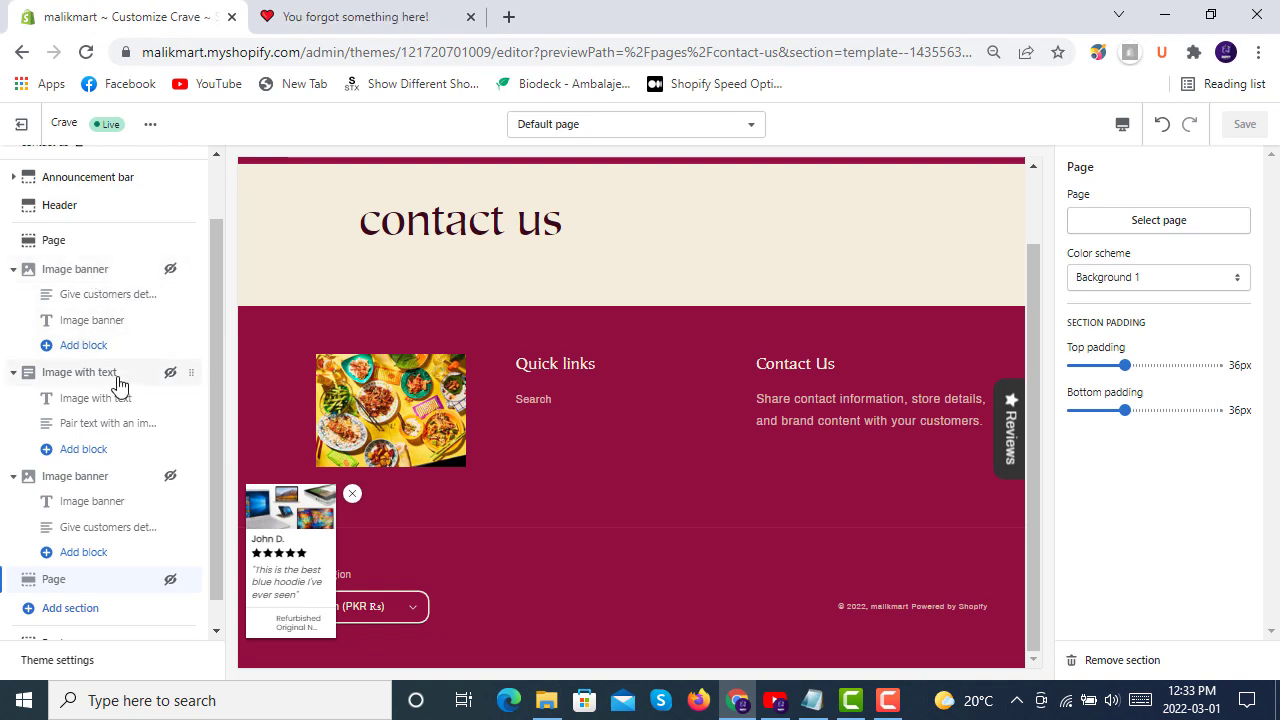
scroll(120, 378, "down", 1)
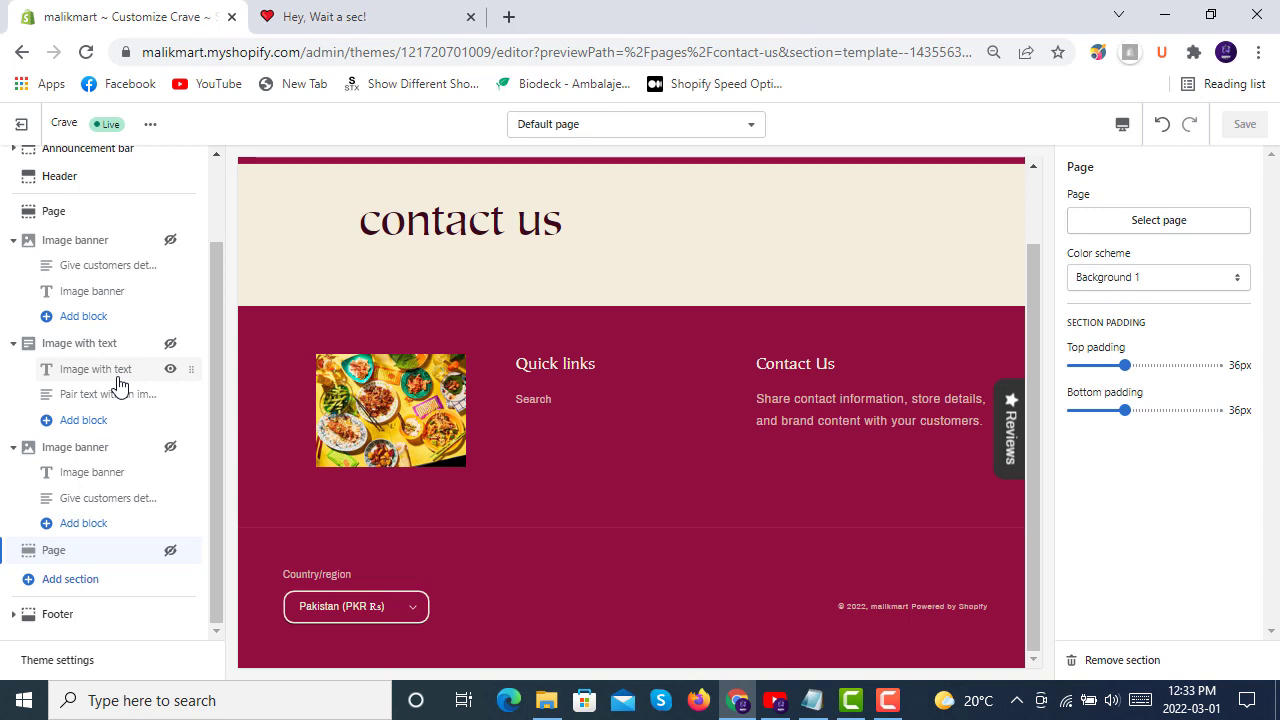
left_click(65, 590)
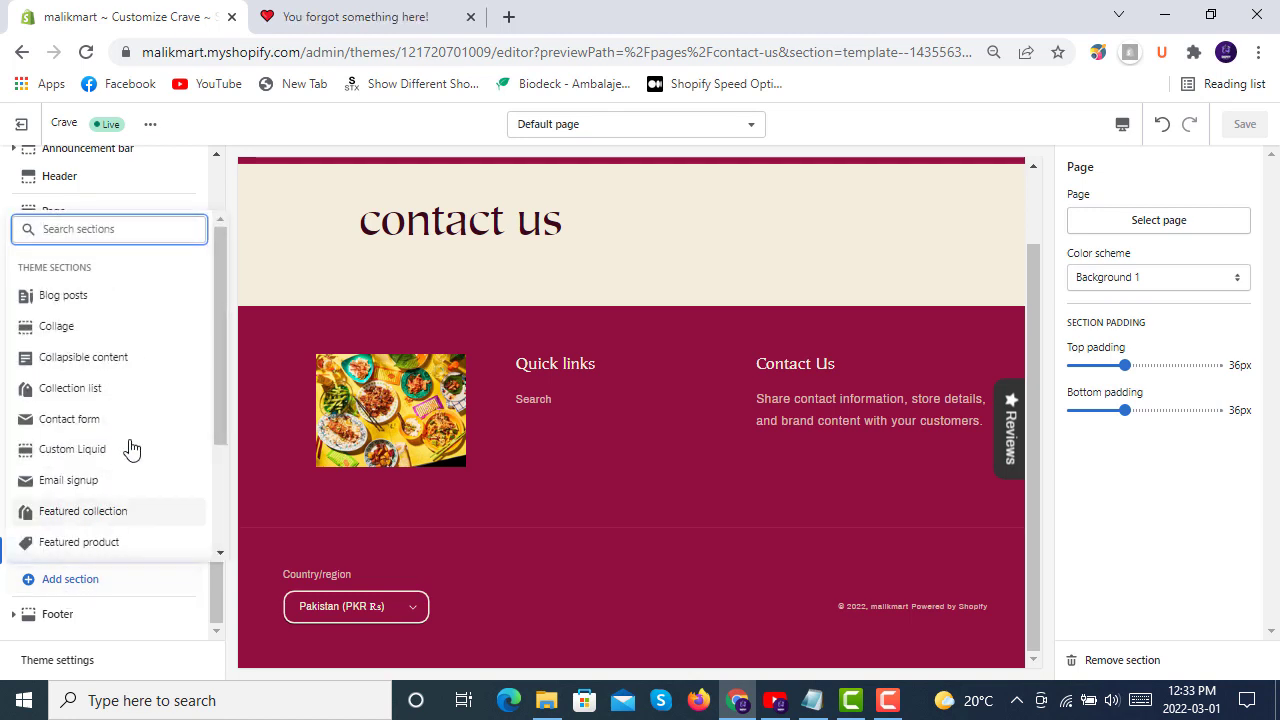
scroll(100, 346, "down", 3)
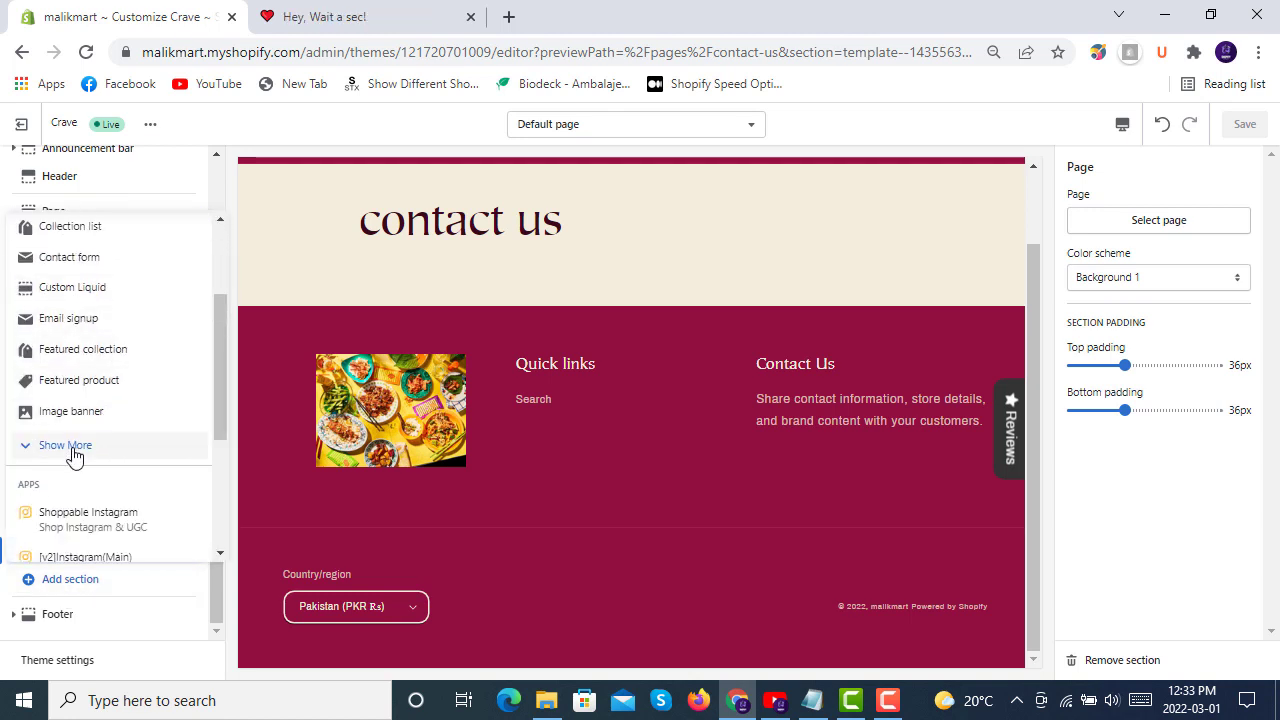
left_click(74, 447)
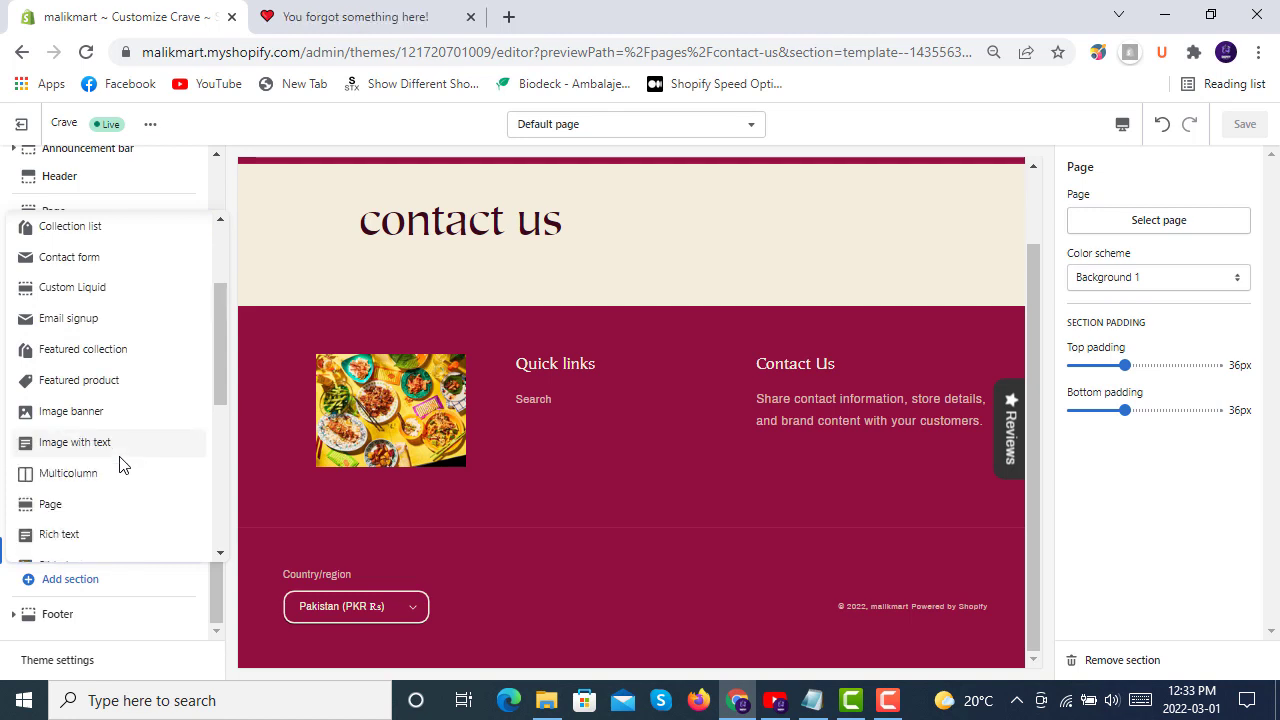
scroll(151, 466, "up", 3)
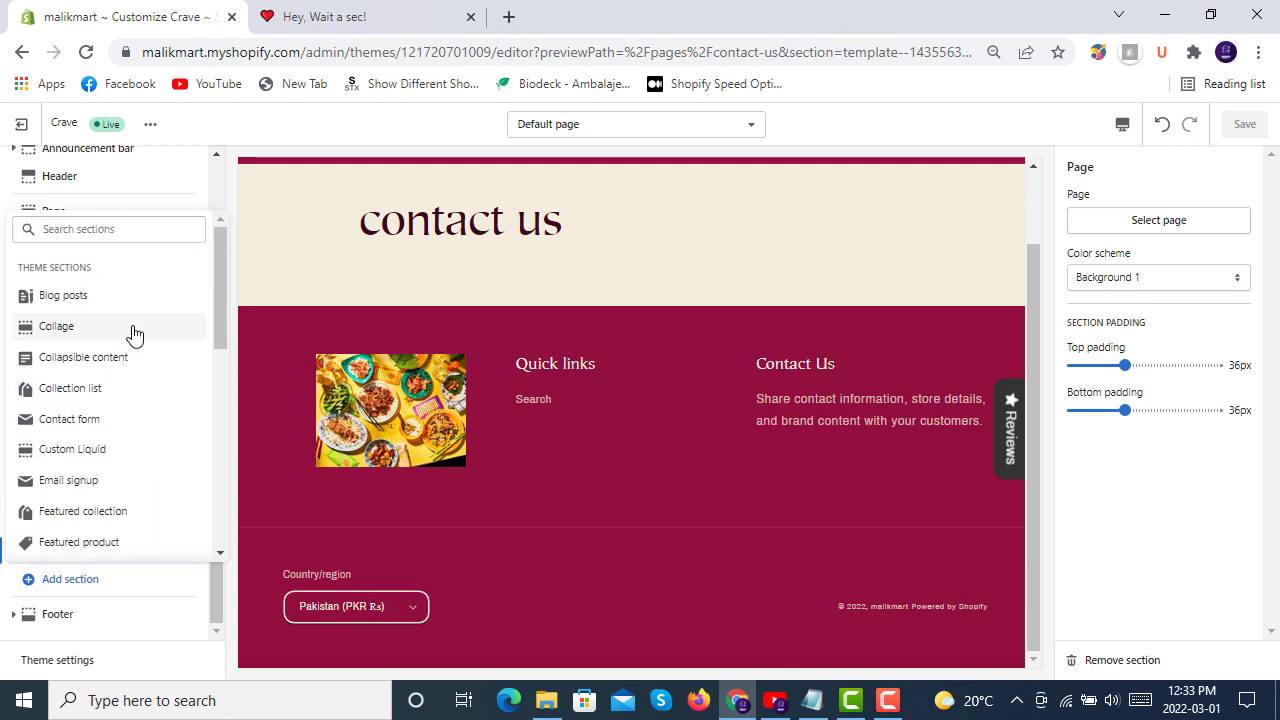
scroll(125, 380, "down", 5)
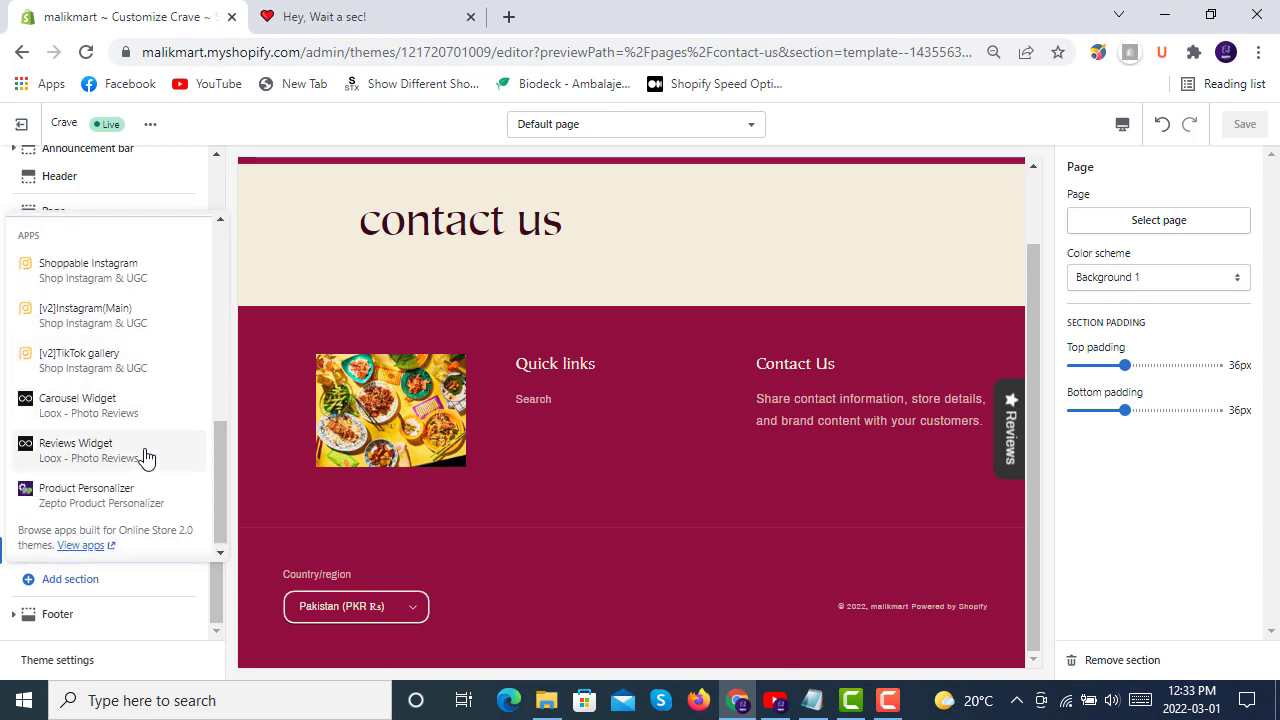
scroll(140, 430, "up", 5)
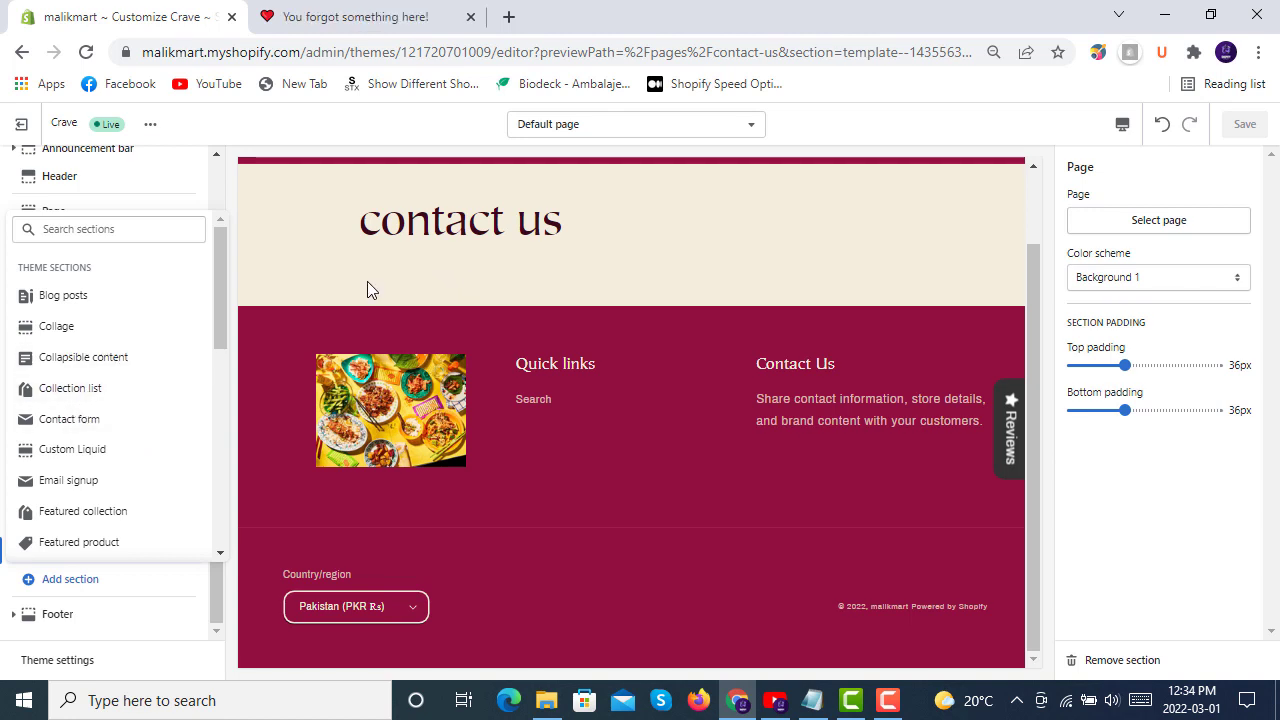
scroll(383, 290, "up", 1)
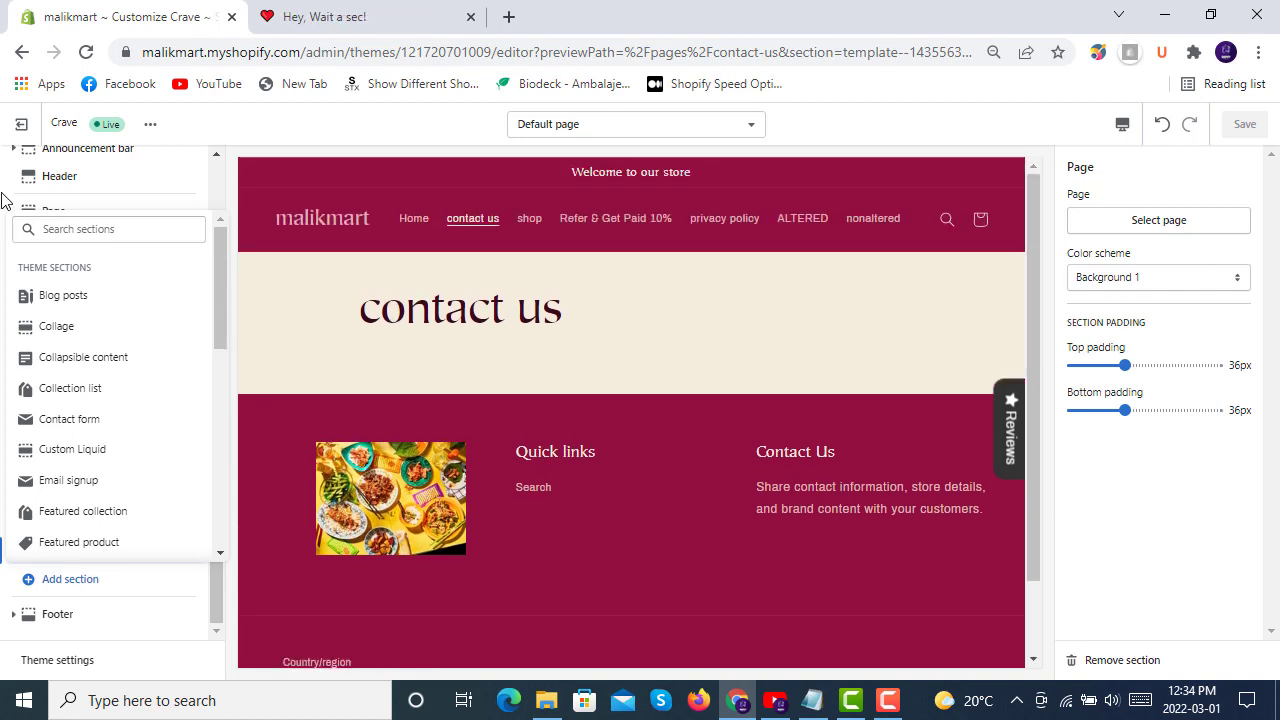
- Exit the theme editor and start a new store page that uses the contact theme template
left_click(21, 124)
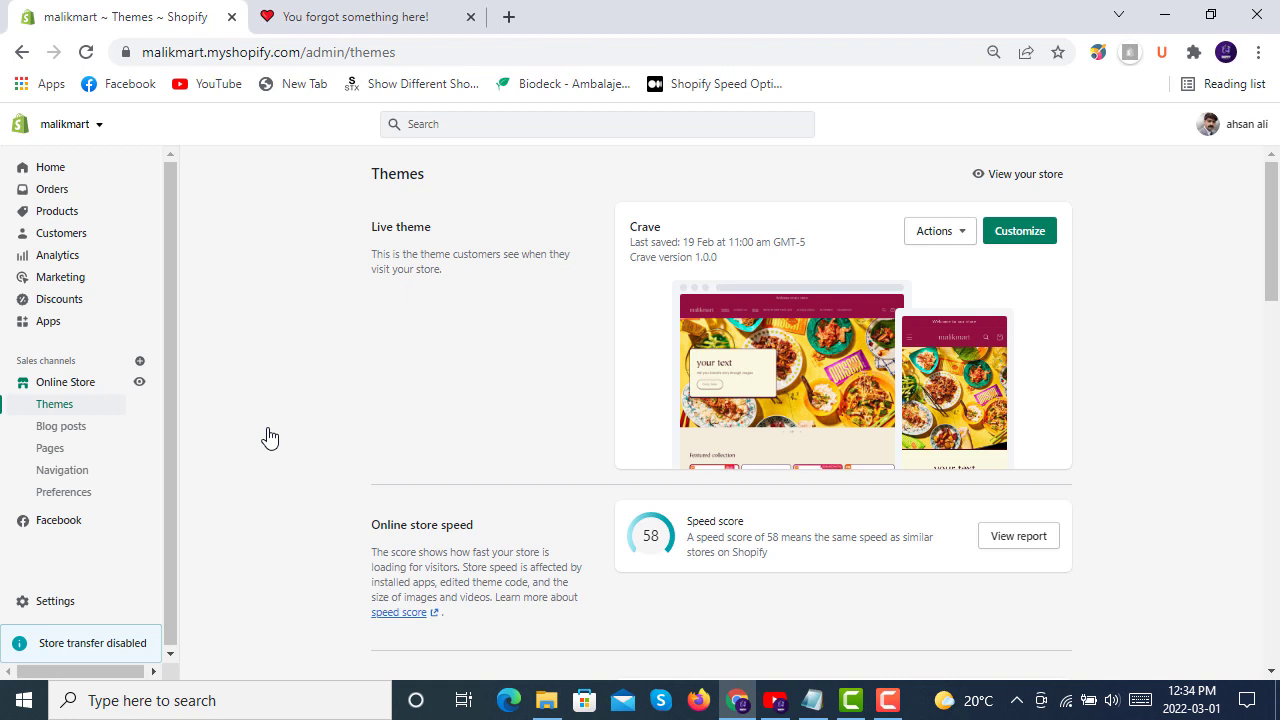
left_click(50, 448)
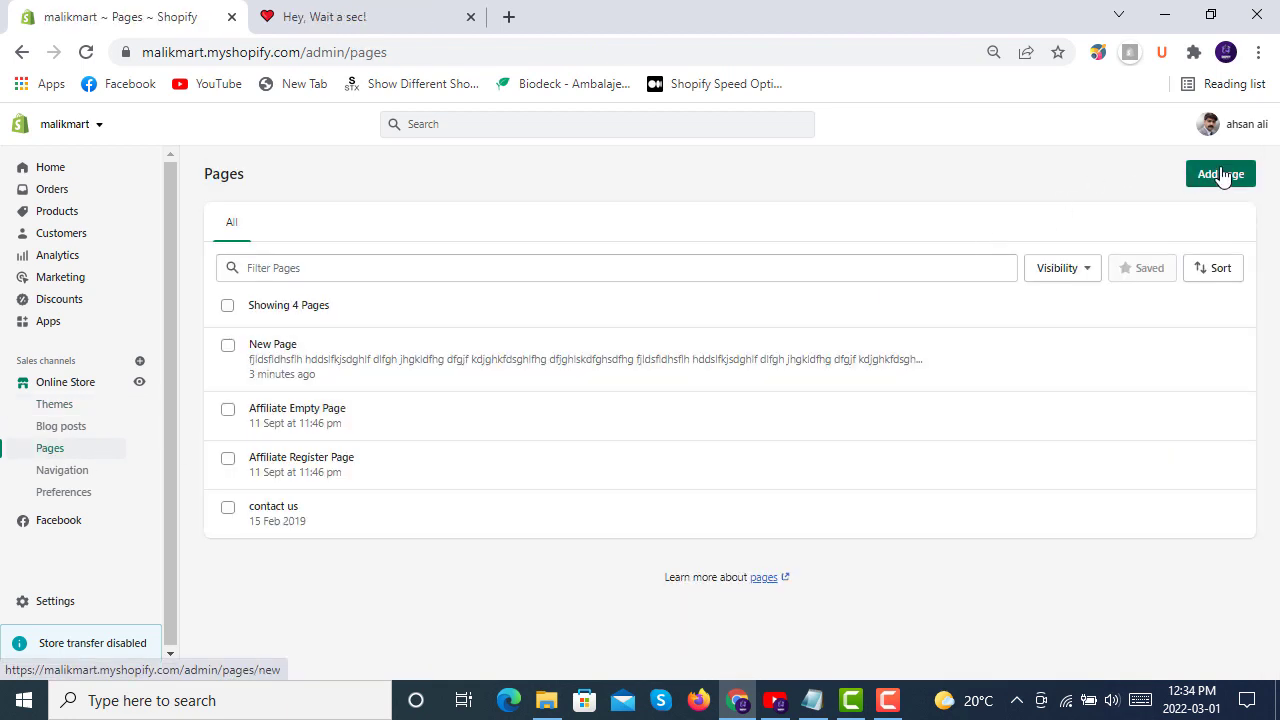
left_click(1221, 175)
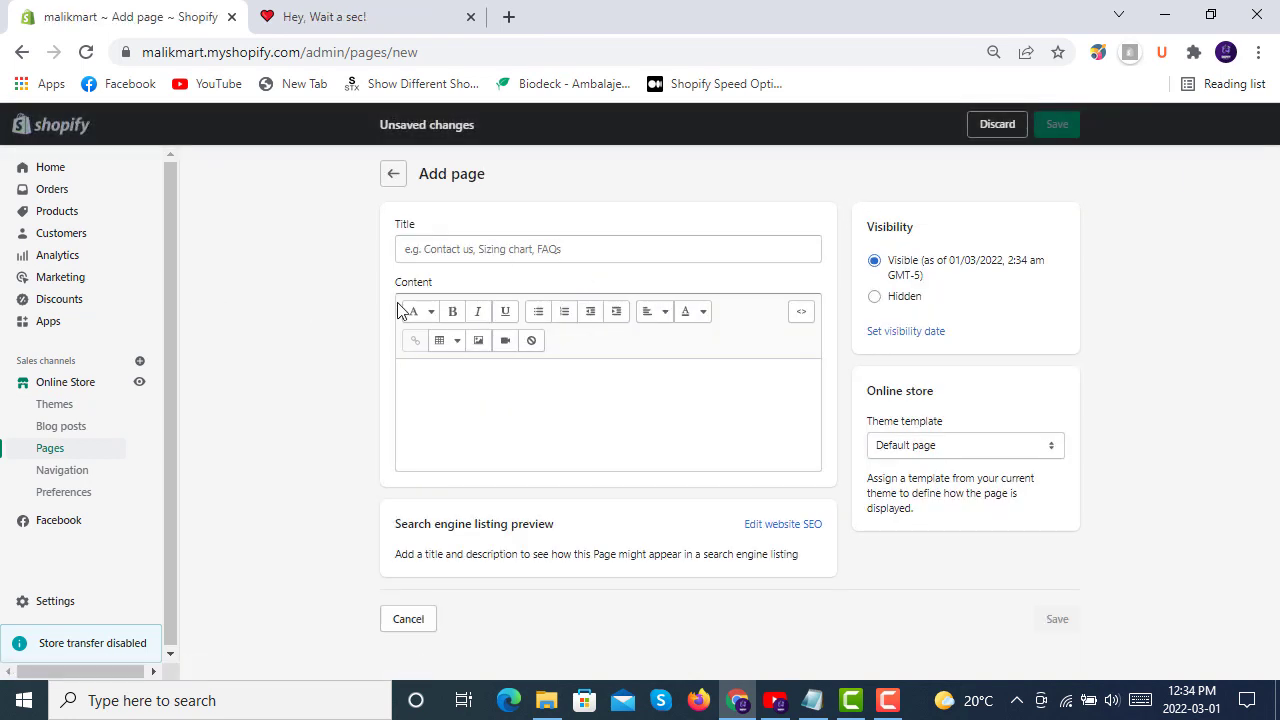
left_click(908, 449)
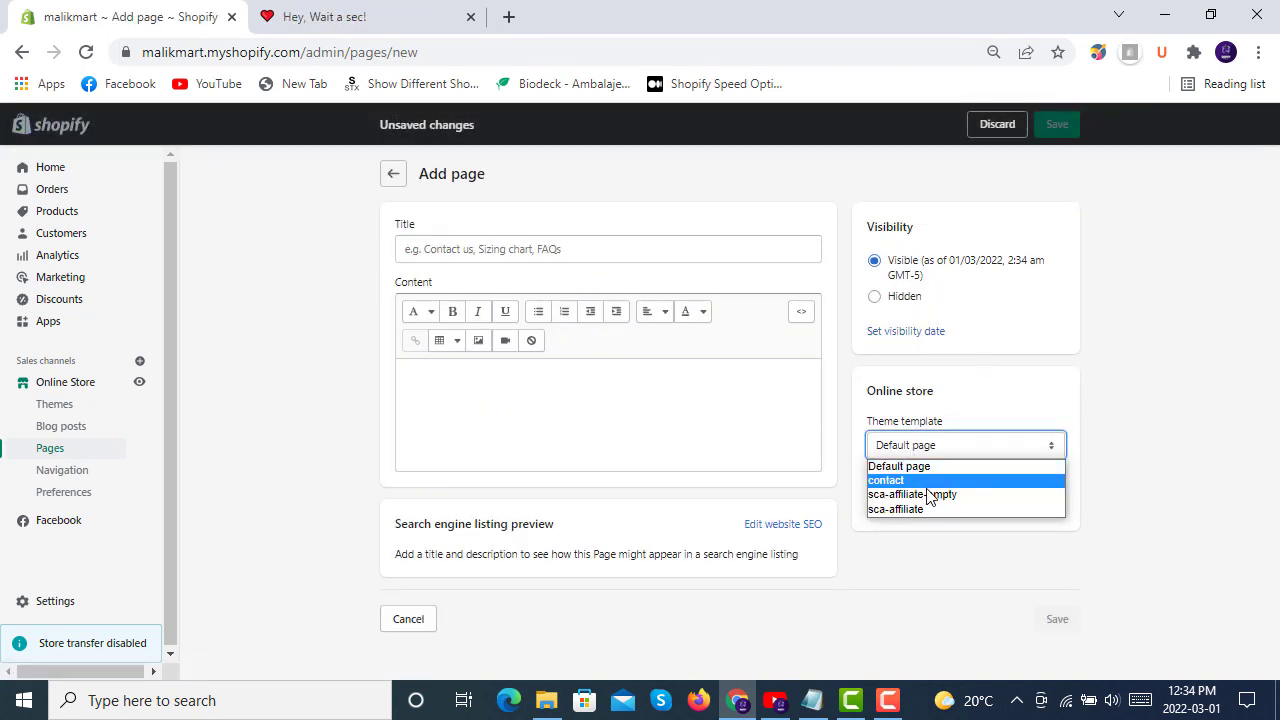
left_click(890, 481)
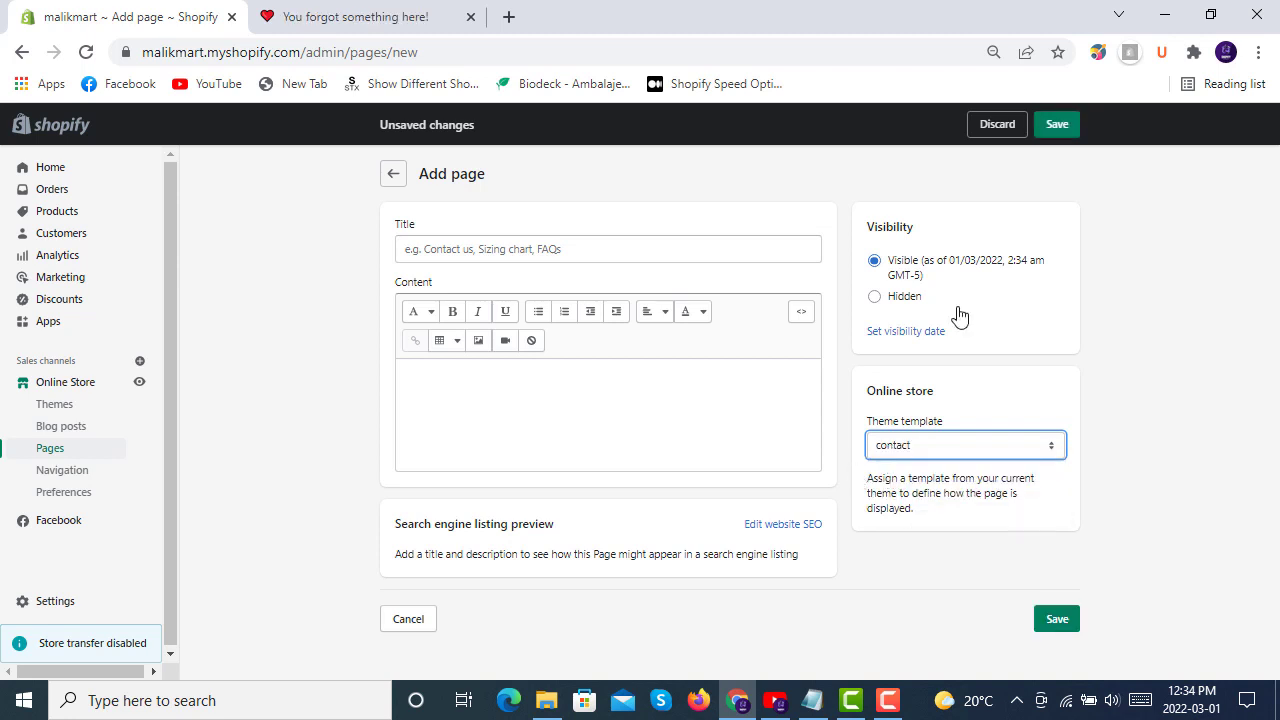
- Title the new page "Contact Us" and save it
left_click(593, 239)
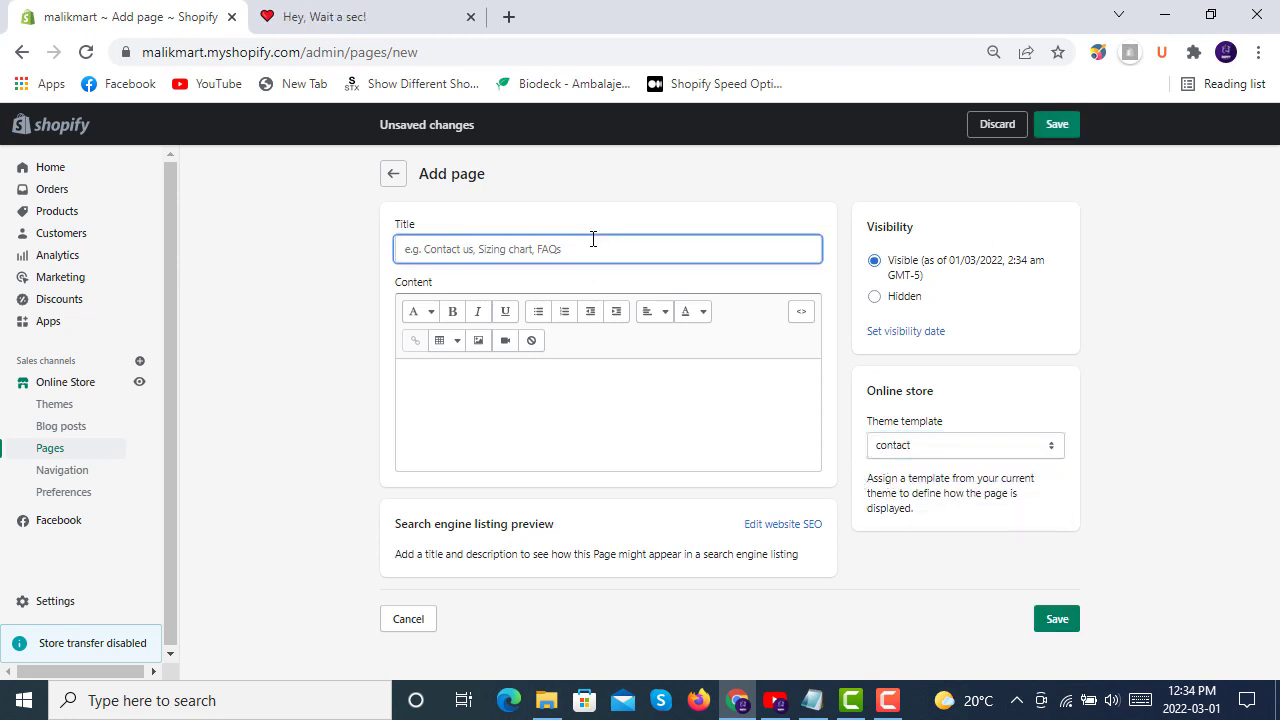
type("Cont")
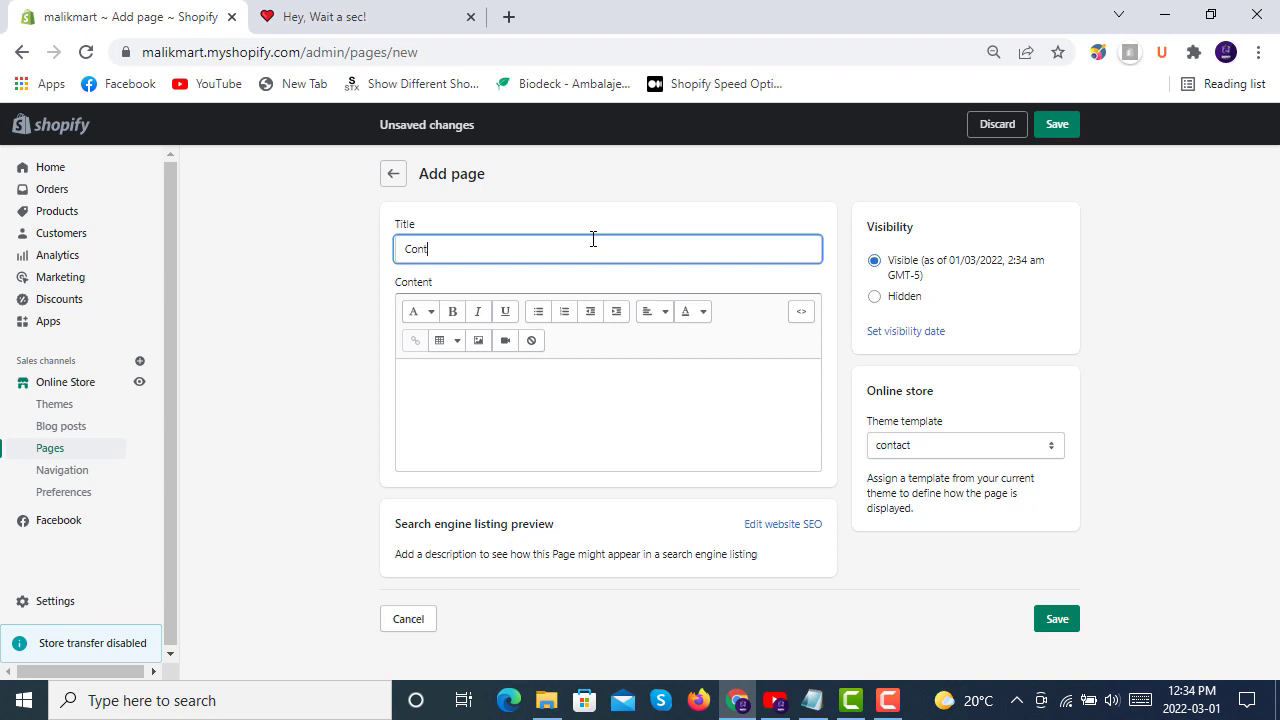
type("act Us")
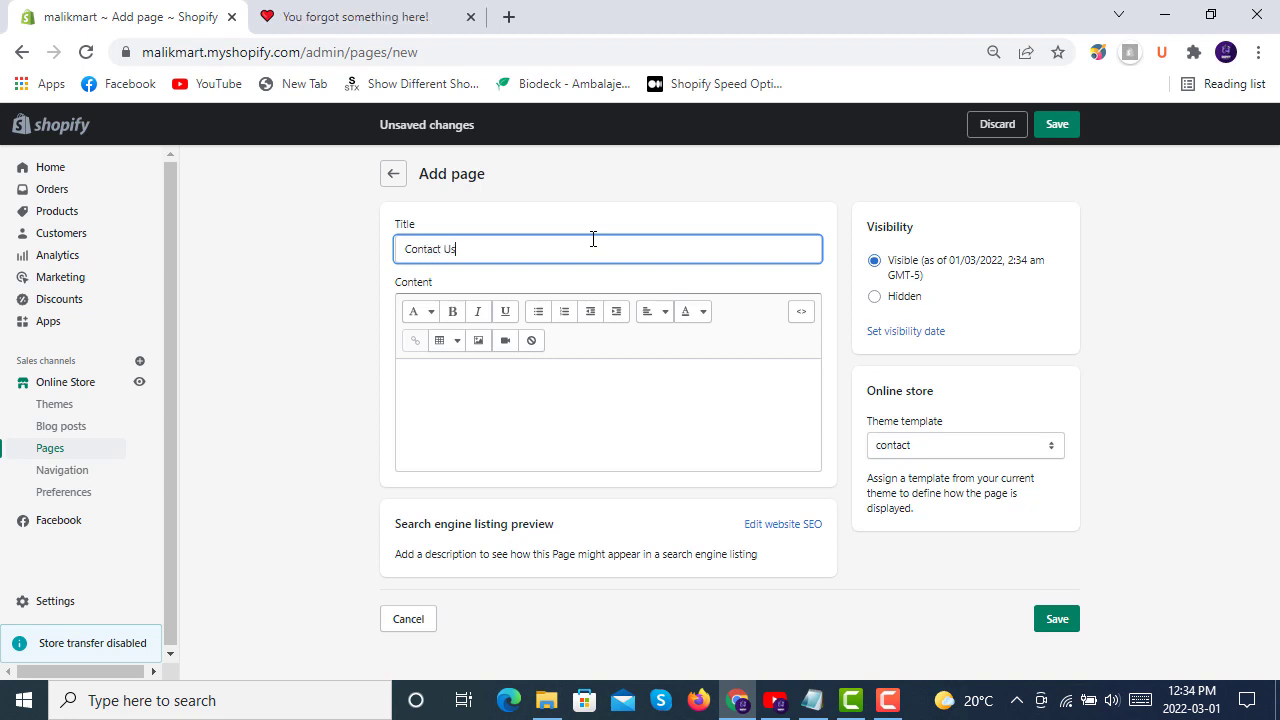
left_click(1059, 130)
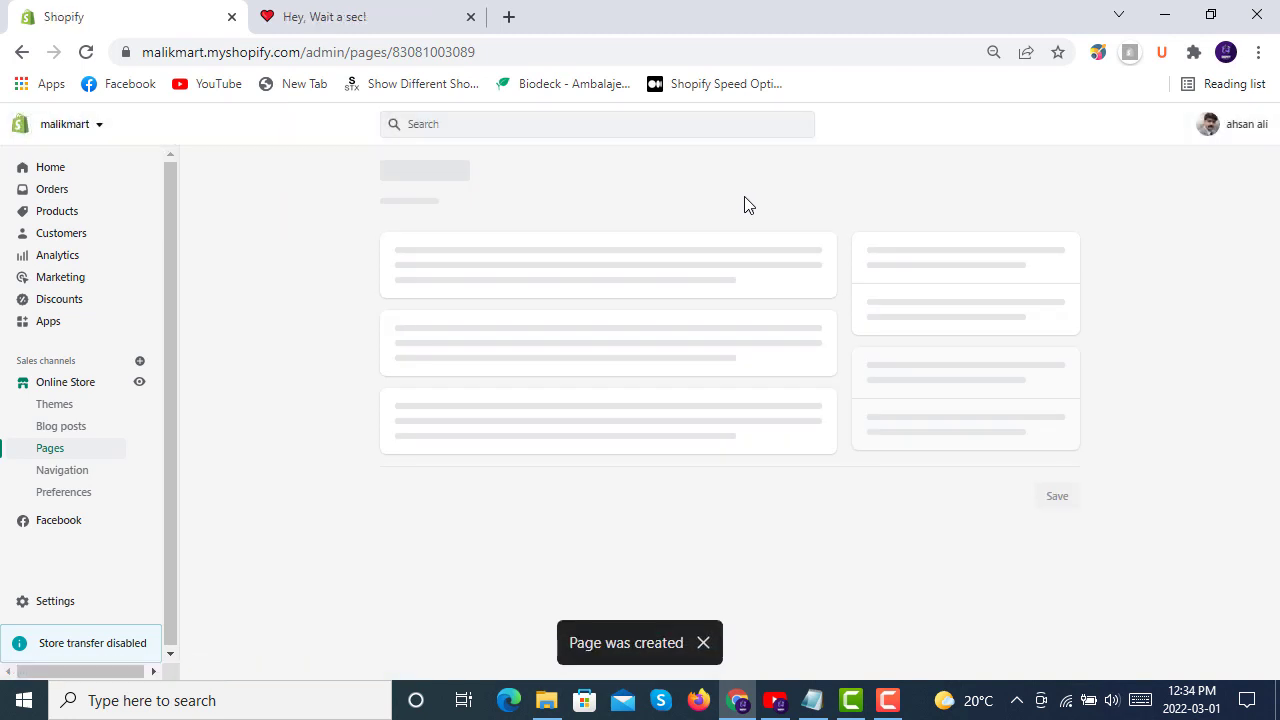
- View the Contact Us page on the online store, examine its contact form fields, and return to the page's admin settings
left_click(985, 178)
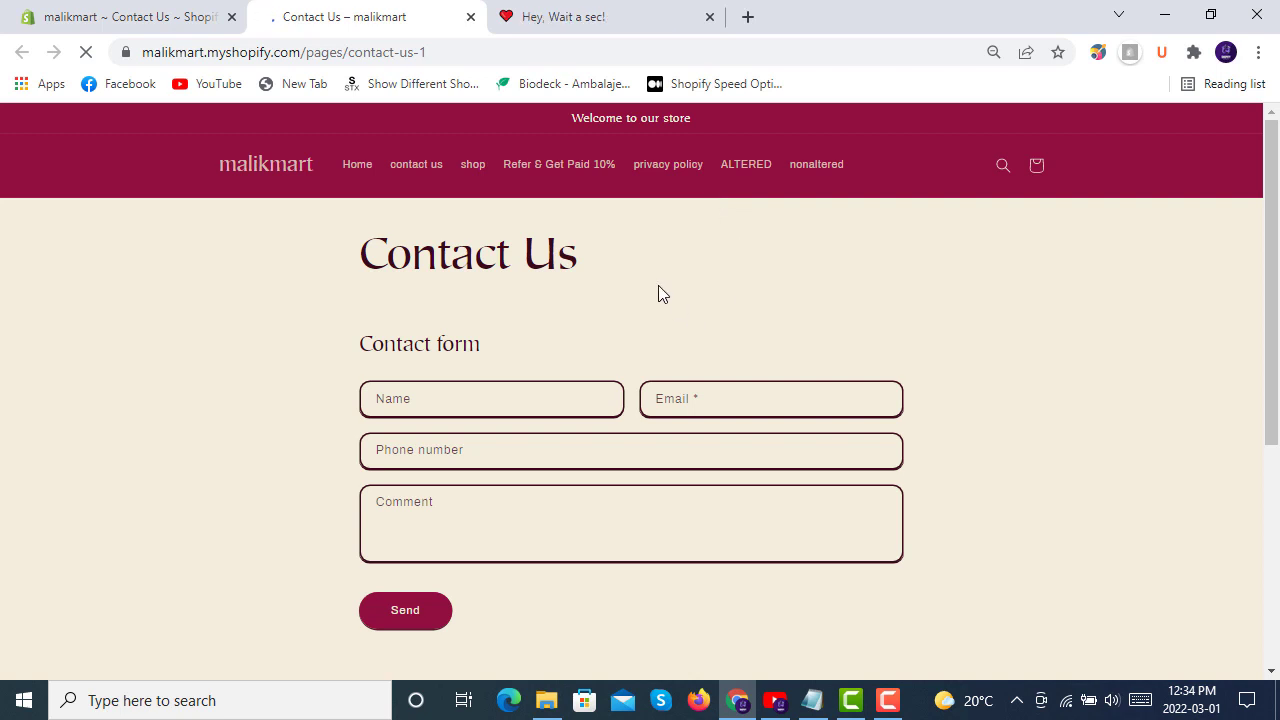
scroll(638, 271, "down", 4)
scroll(638, 272, "up", 4)
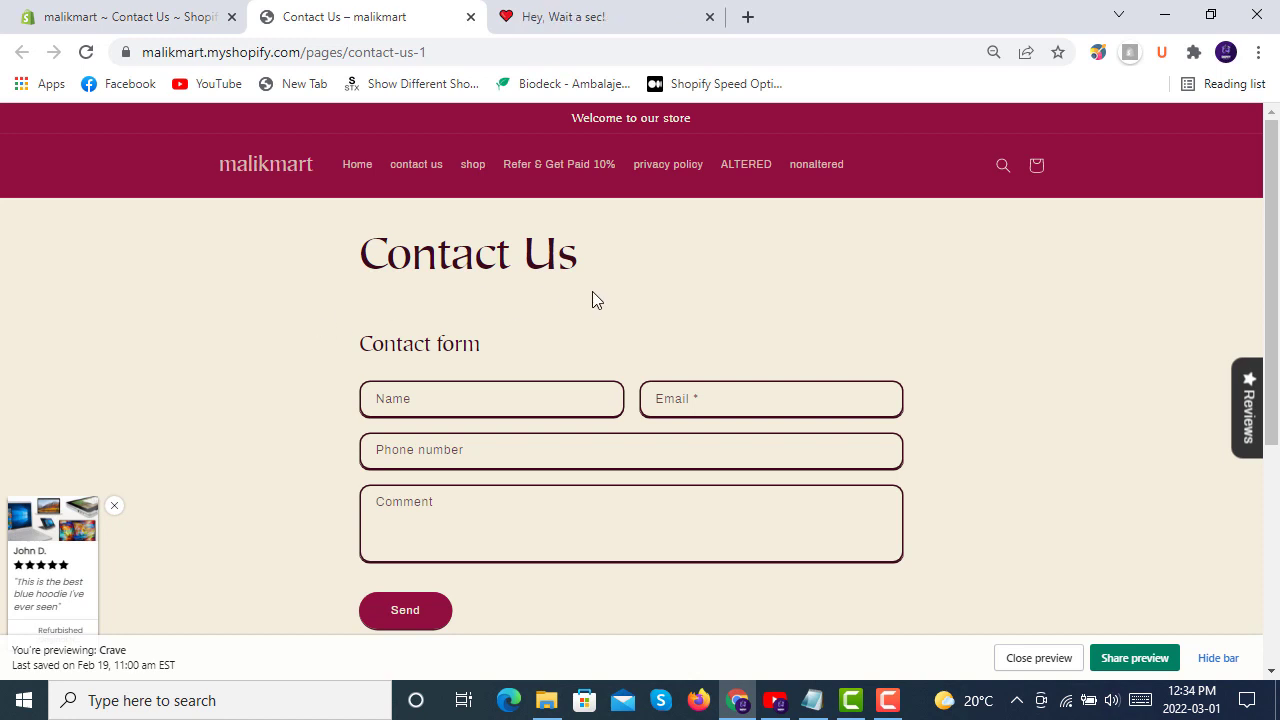
scroll(594, 297, "down", 3)
scroll(601, 318, "up", 2)
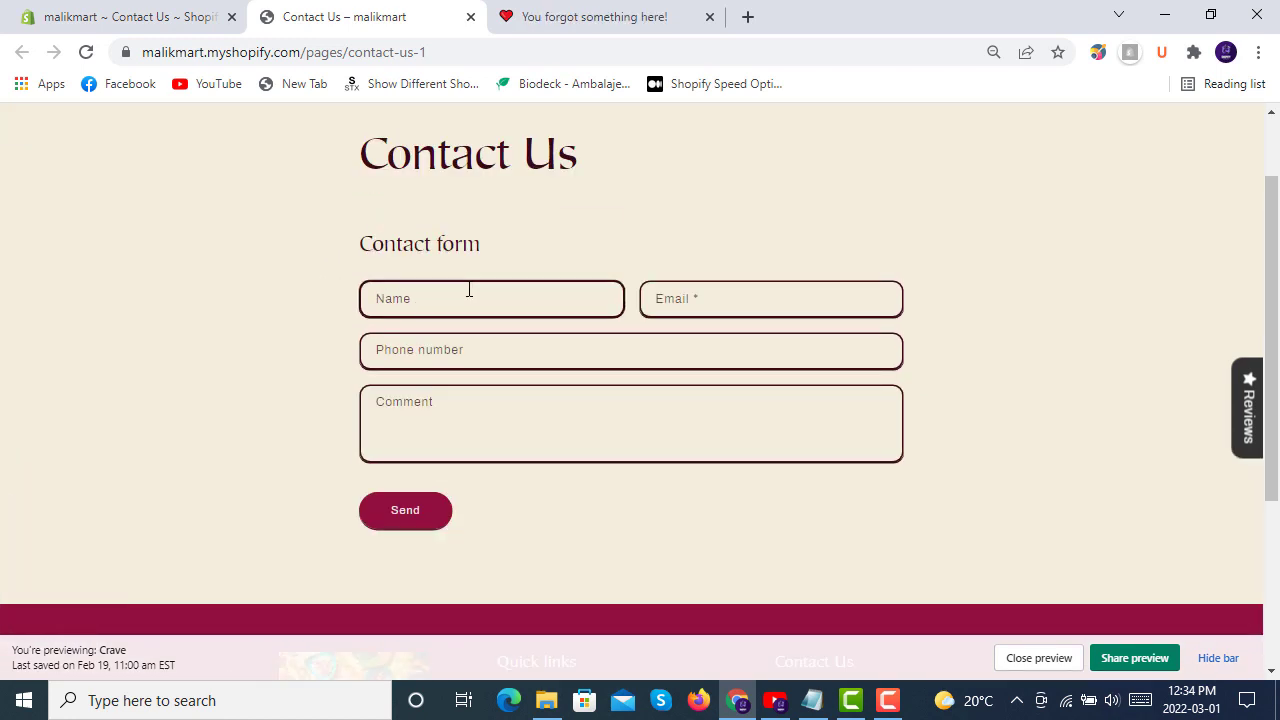
left_click(574, 297)
left_click(751, 297)
left_click(516, 361)
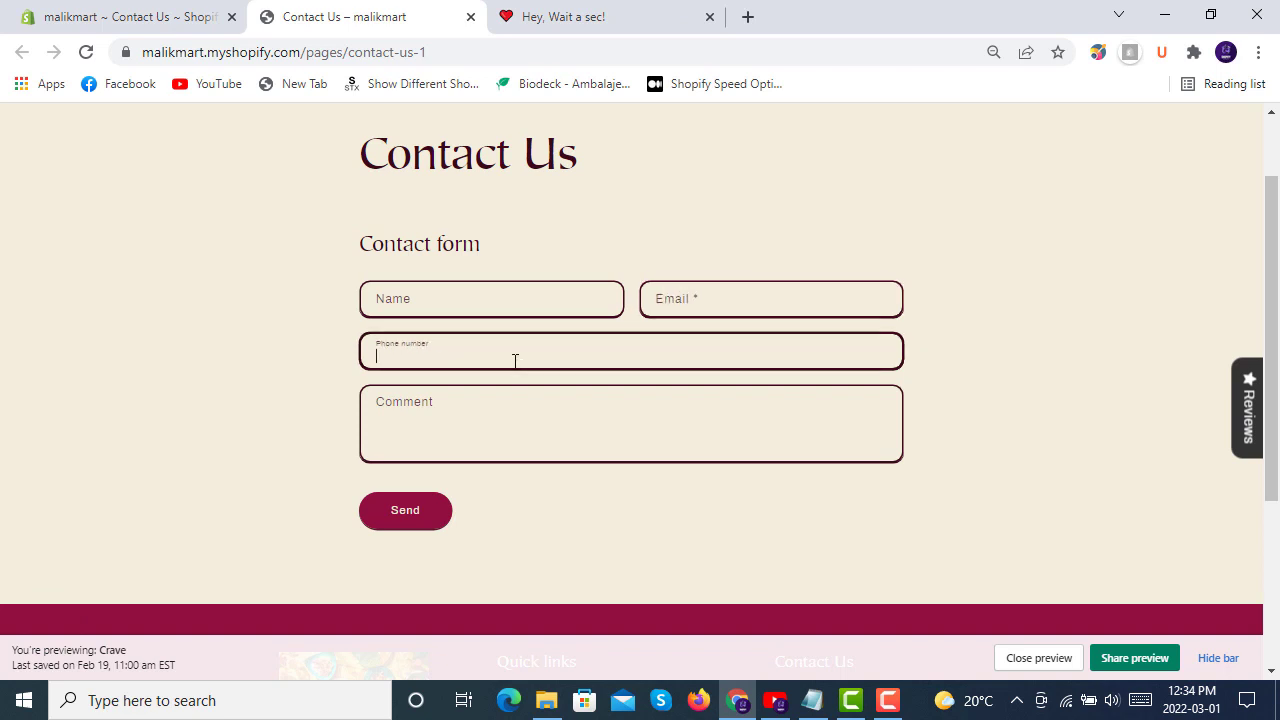
left_click(542, 409)
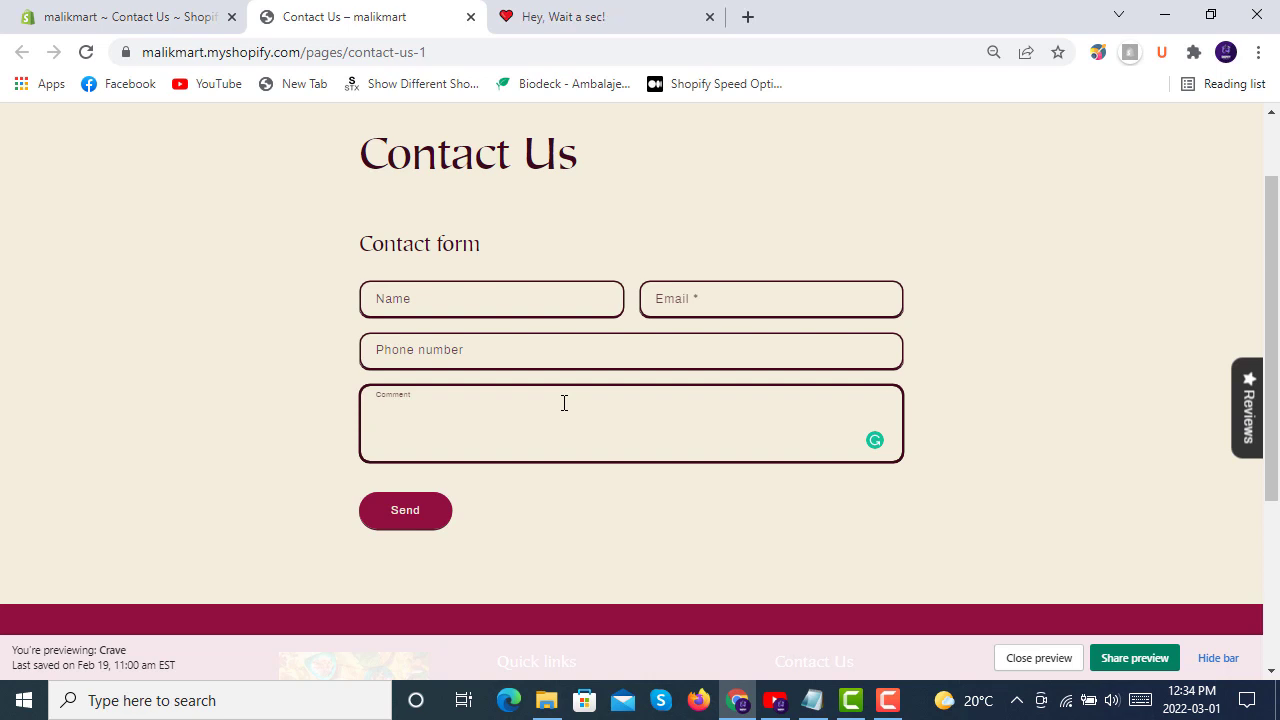
left_click(90, 12)
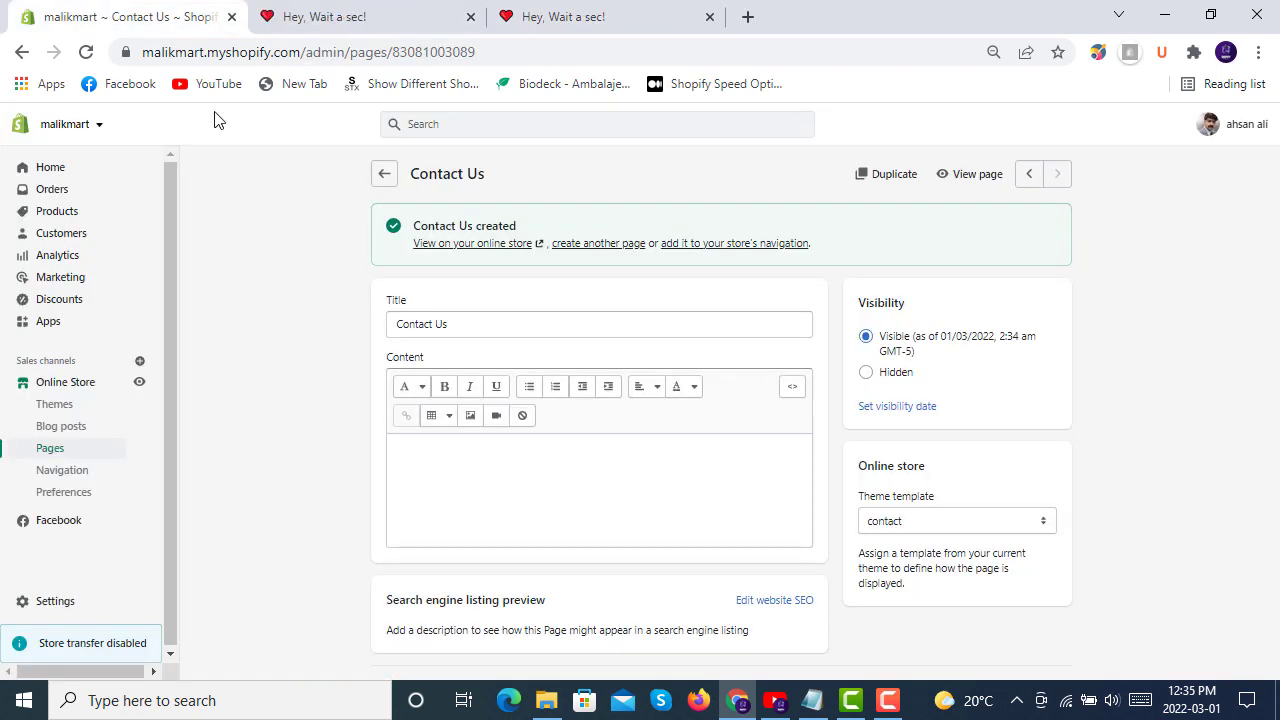